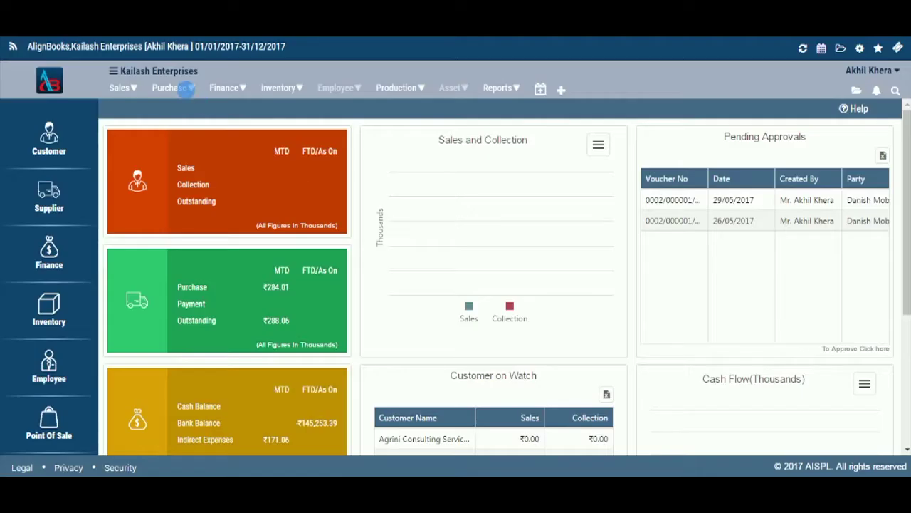
Open a new purchase bill and view its configuration categories before returning to the form.
click(188, 91)
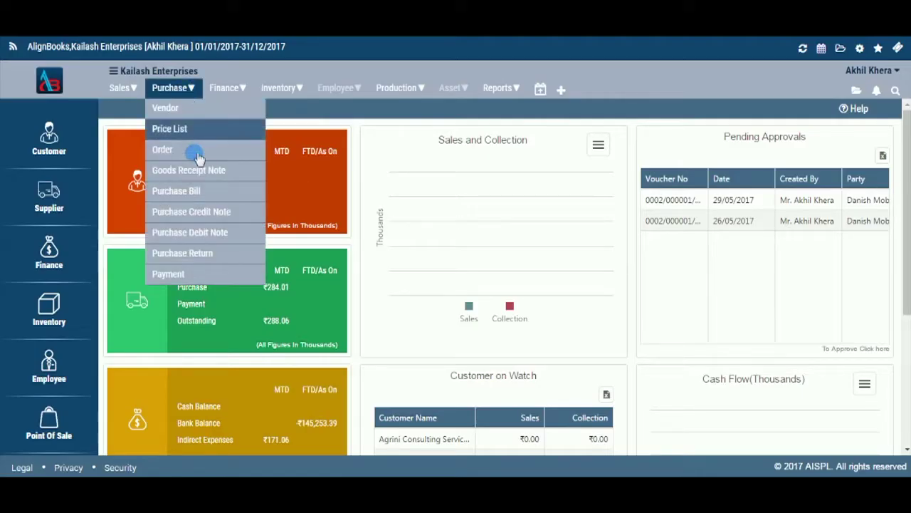
click(194, 191)
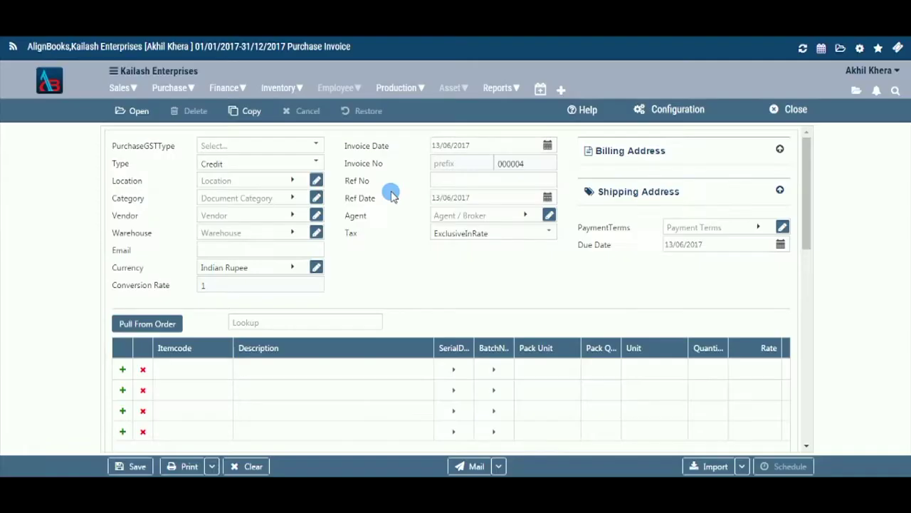
click(675, 114)
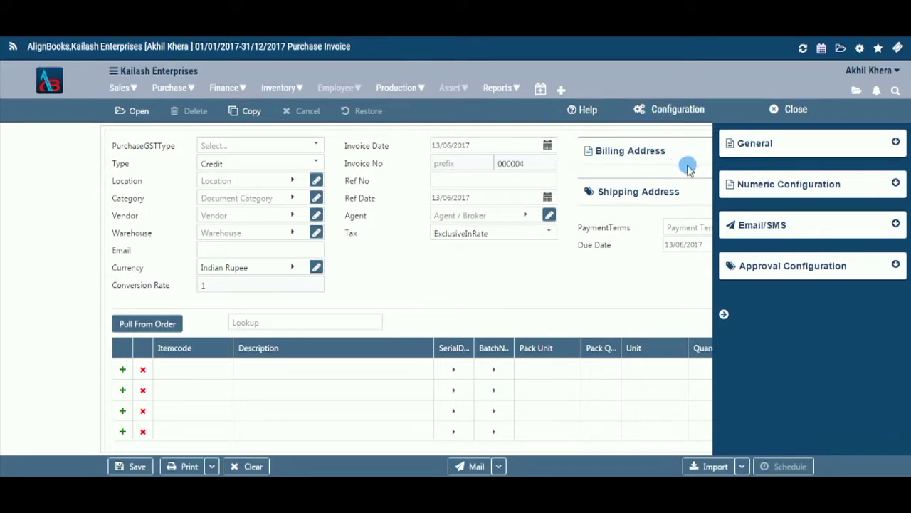
click(724, 316)
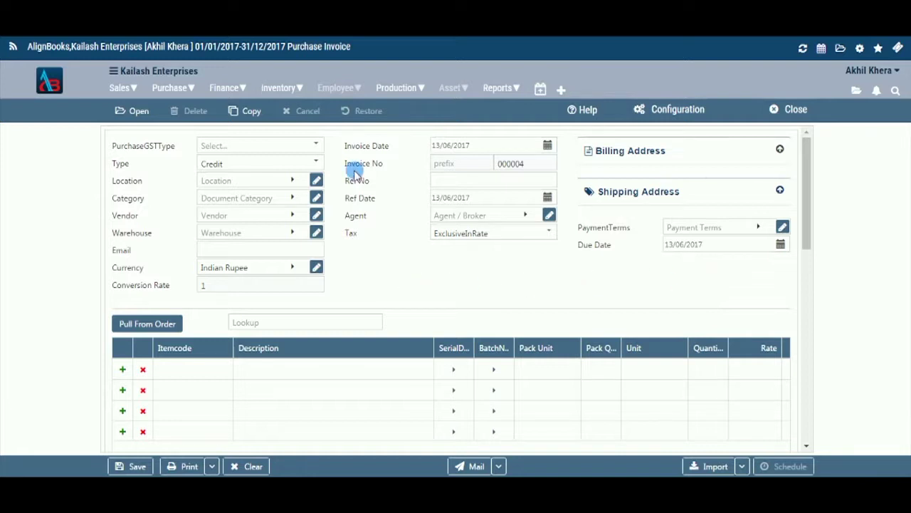
Set the purchase GST type of the bill to Import.
click(318, 147)
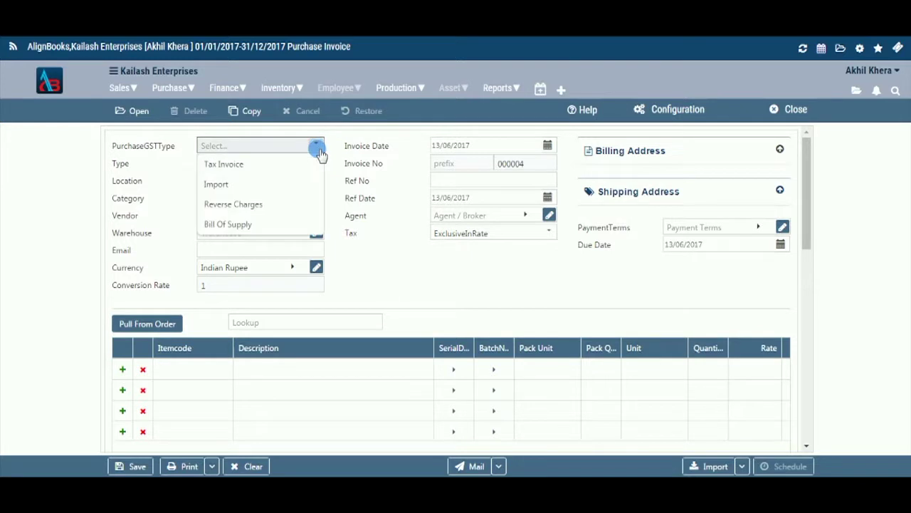
click(302, 185)
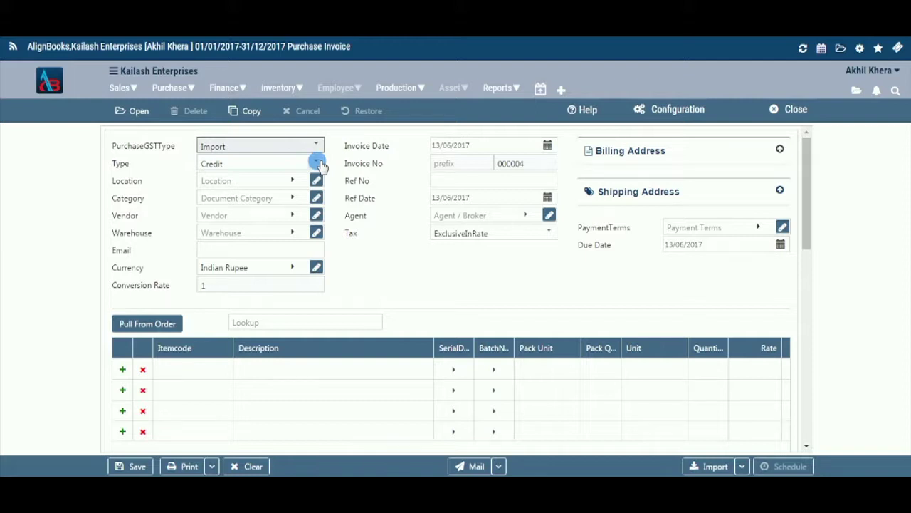
Try Cash as the purchase bill's type and return it to Credit.
click(318, 164)
click(300, 184)
click(316, 162)
click(300, 201)
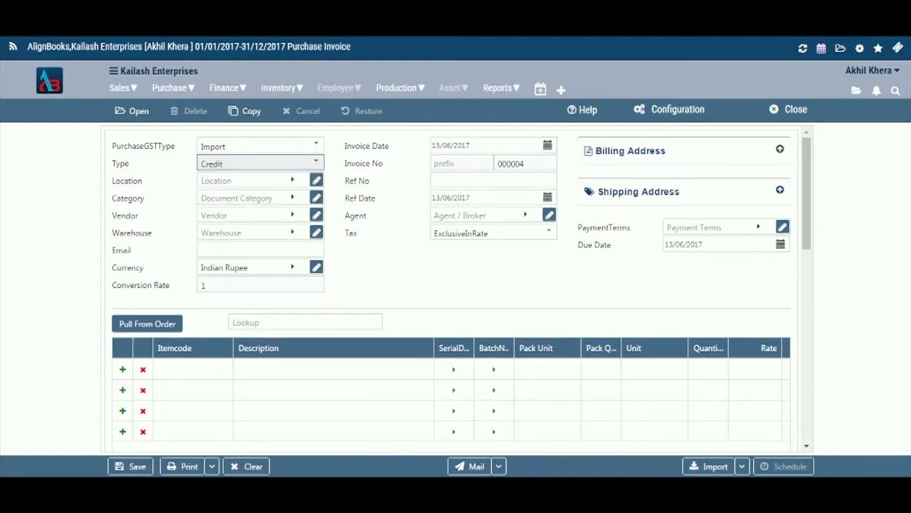
click(316, 163)
click(314, 164)
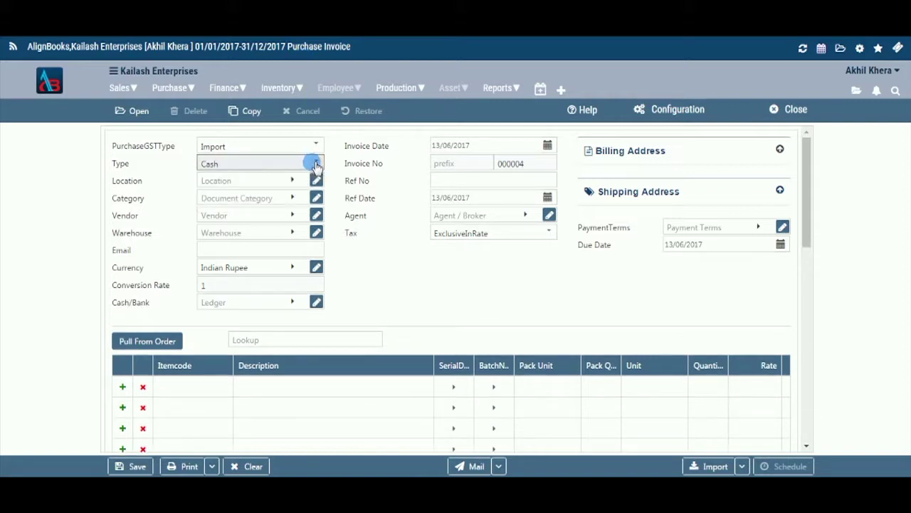
click(314, 164)
click(306, 202)
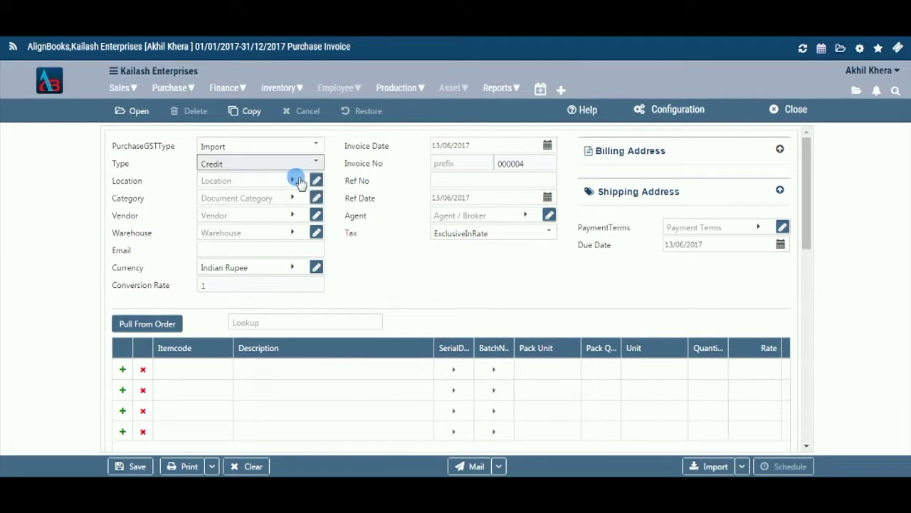
Set the bill's location to Gurgaon and review that location's detail record.
click(296, 180)
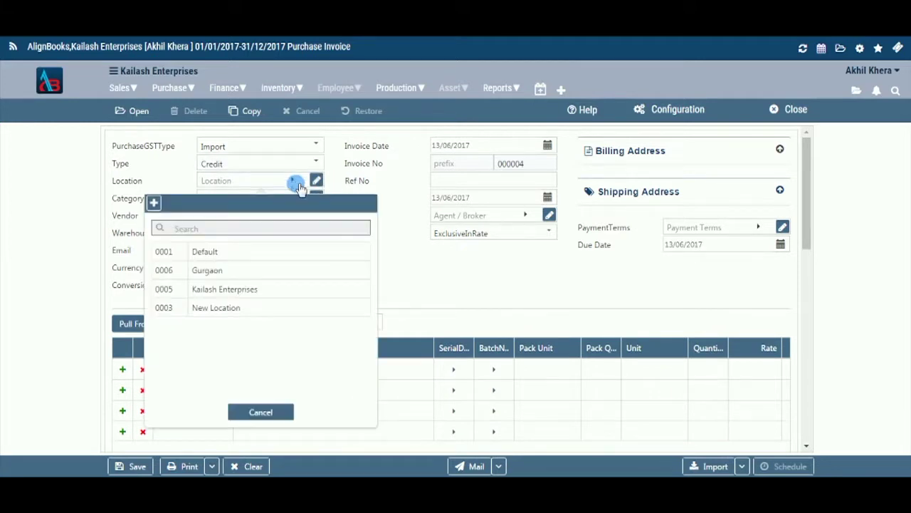
click(294, 271)
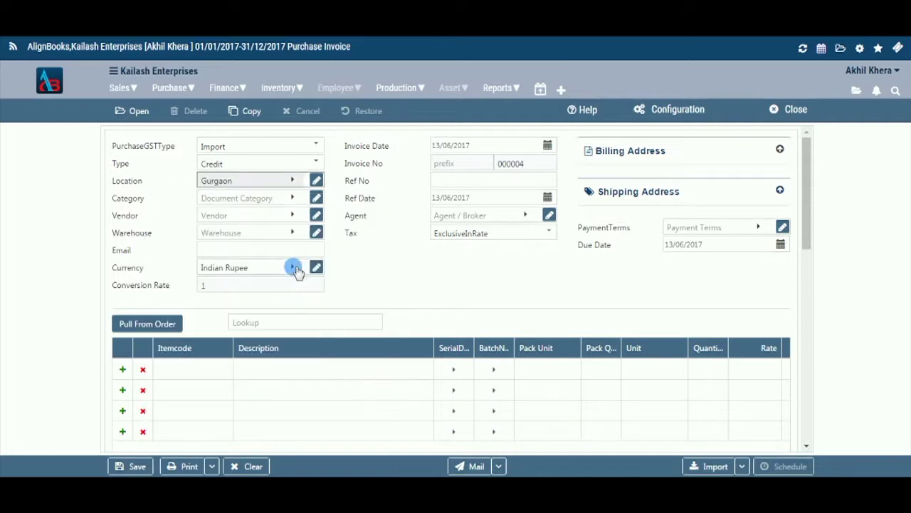
click(292, 180)
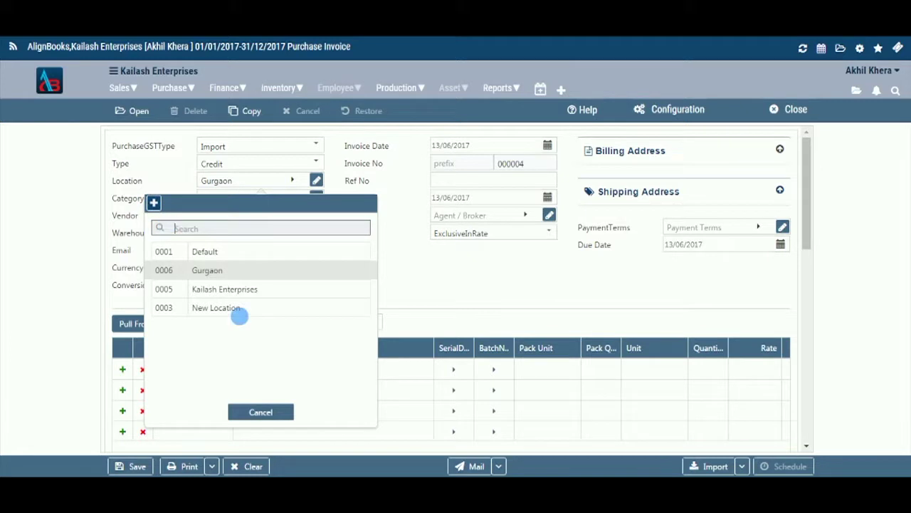
click(261, 413)
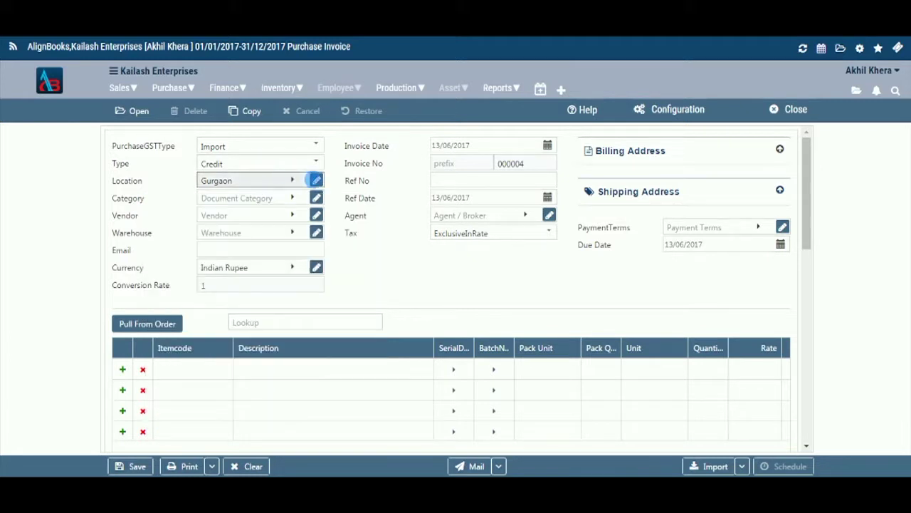
click(317, 182)
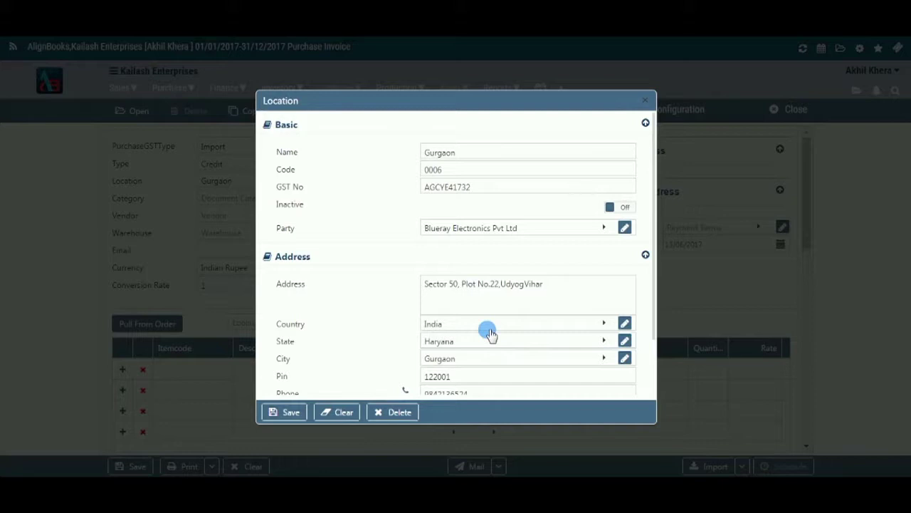
click(645, 100)
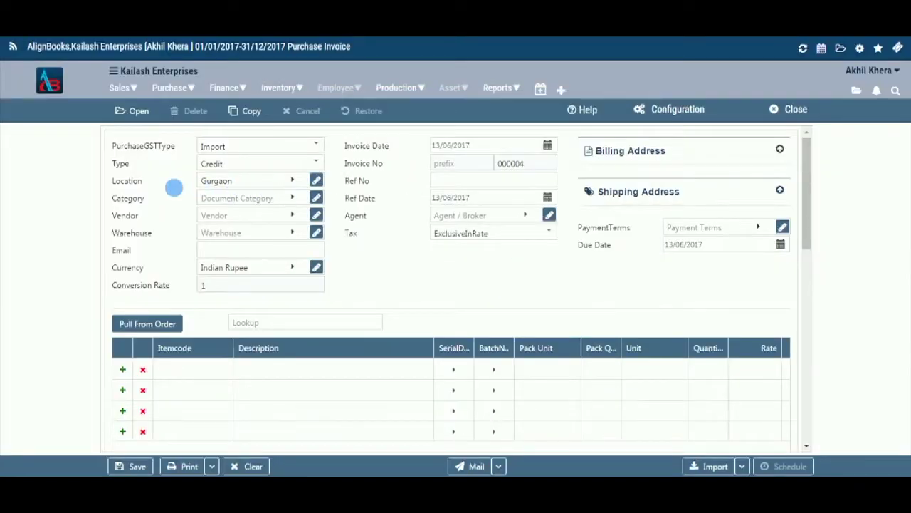
Set the bill's document category to Tax and review the available categories.
click(294, 200)
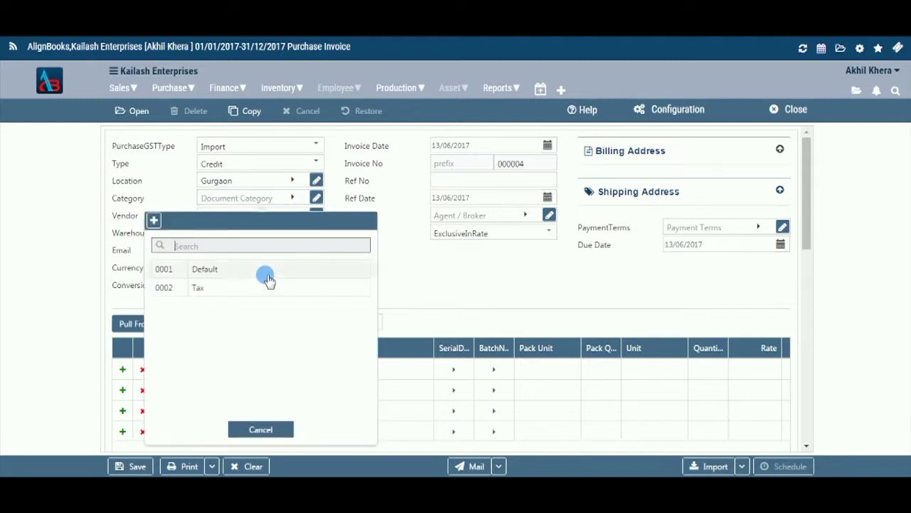
click(268, 293)
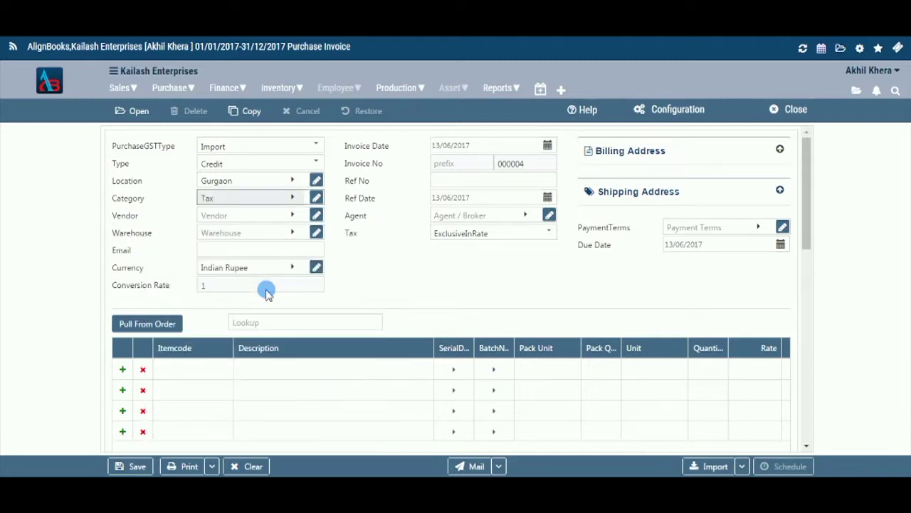
click(292, 200)
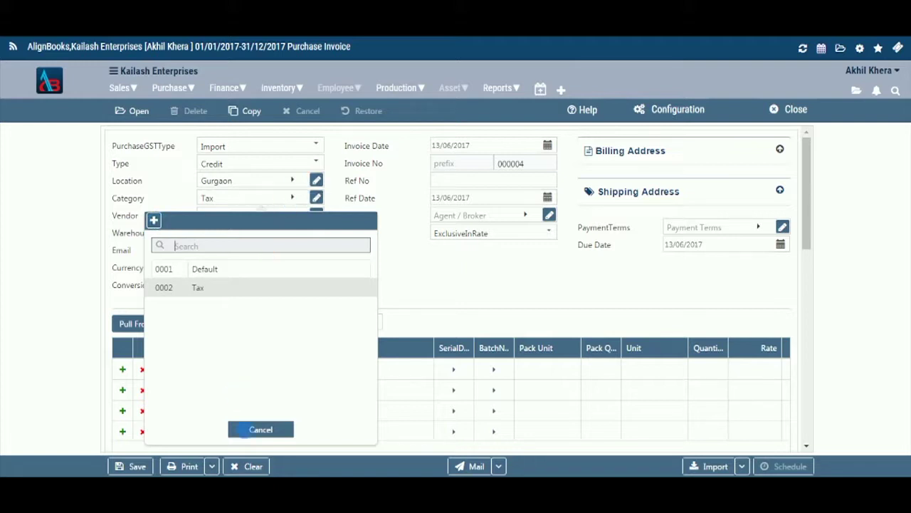
click(317, 199)
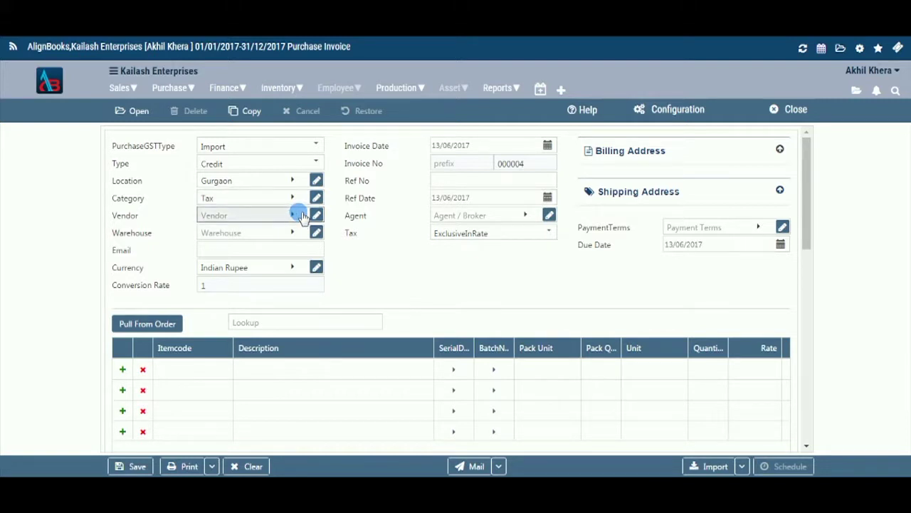
Choose AZ Enterprise as the vendor for the purchase bill.
click(296, 216)
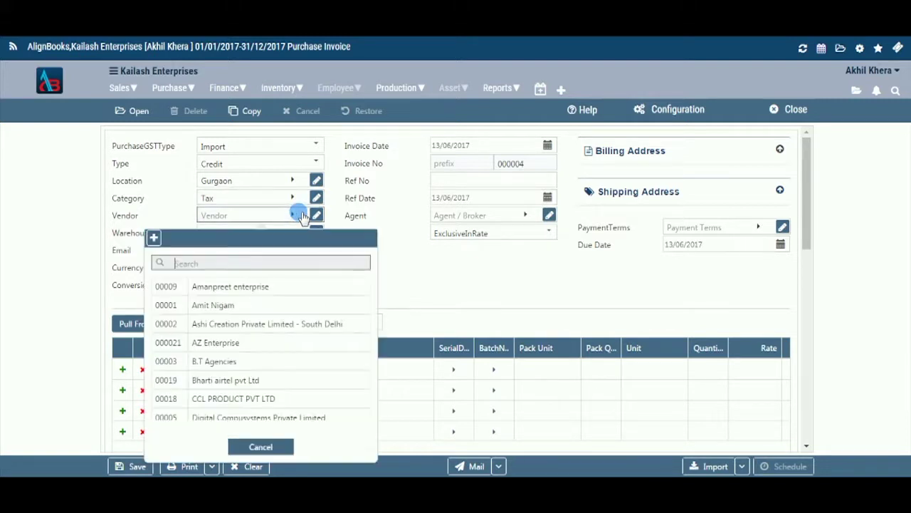
click(236, 344)
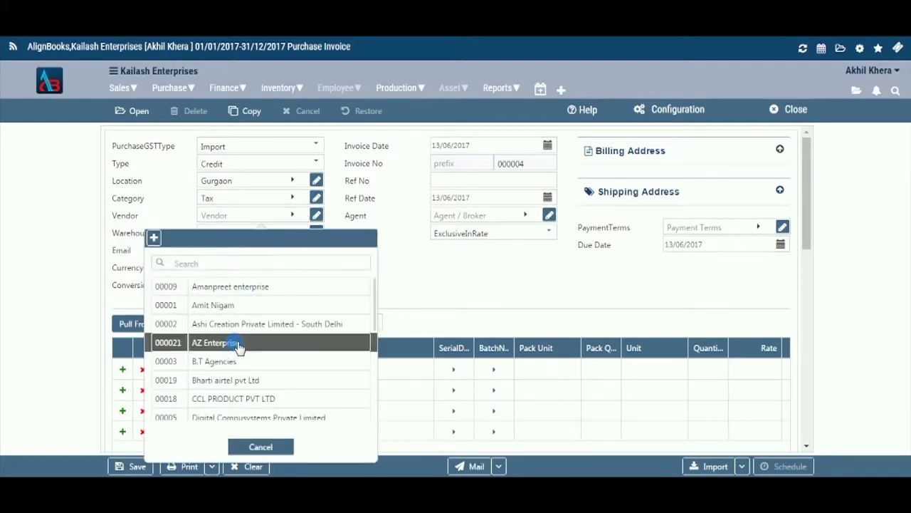
click(293, 215)
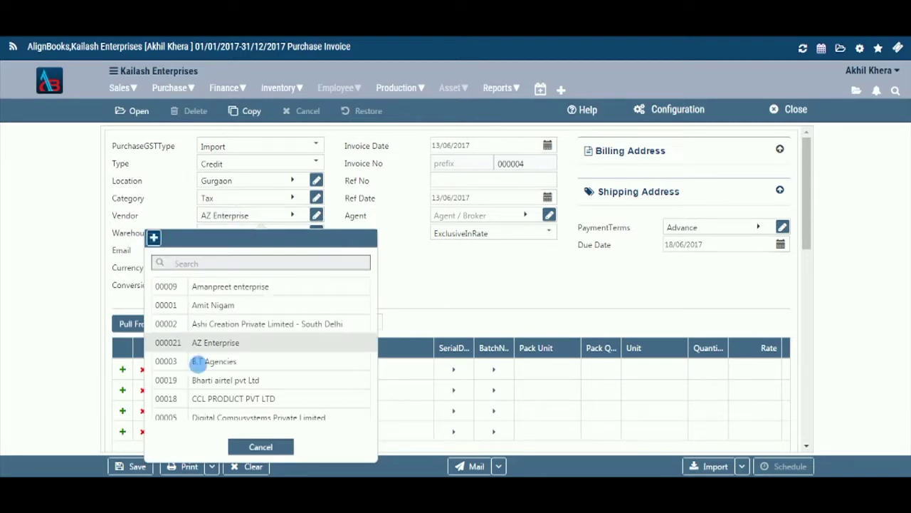
click(260, 446)
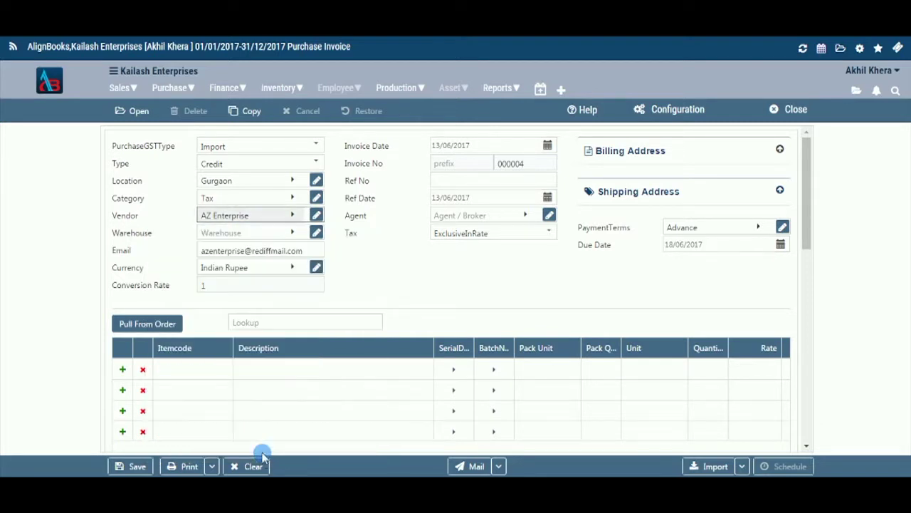
Set the warehouse receiving the goods to Gurgaon and review the available warehouses.
click(293, 235)
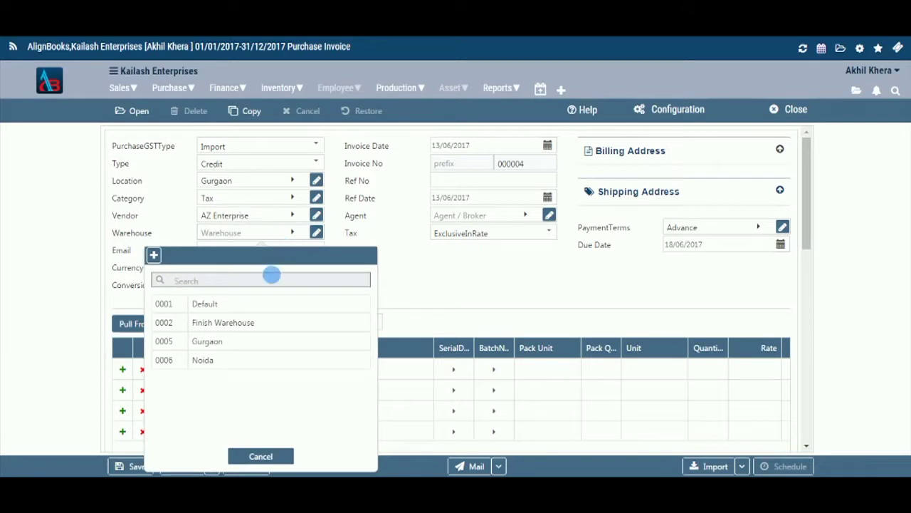
double_click(253, 343)
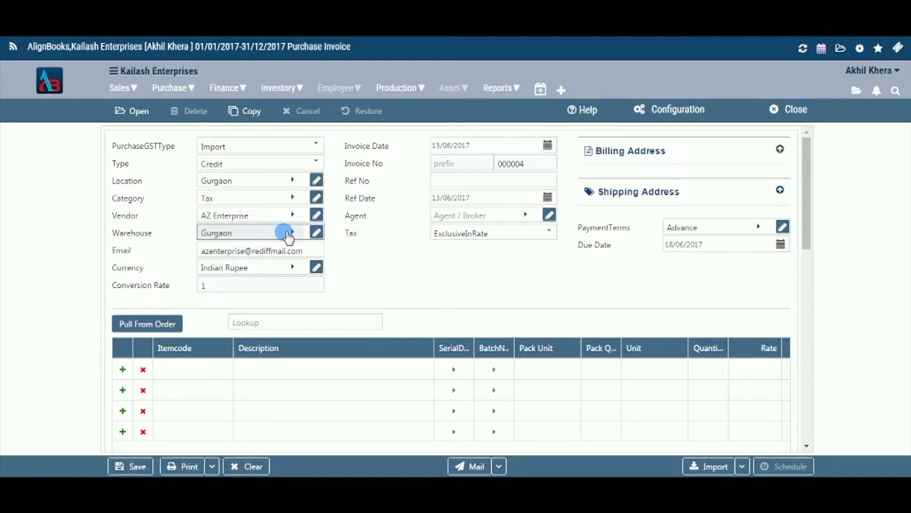
click(288, 235)
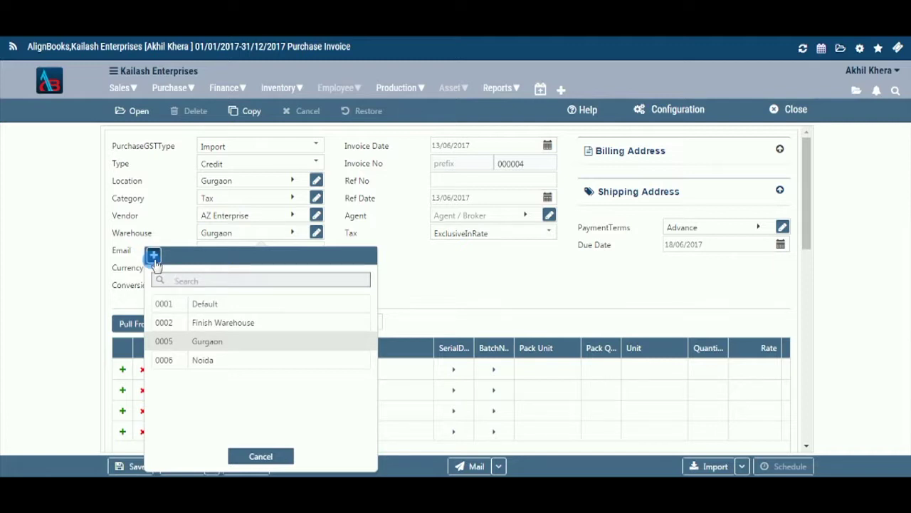
click(165, 305)
click(261, 456)
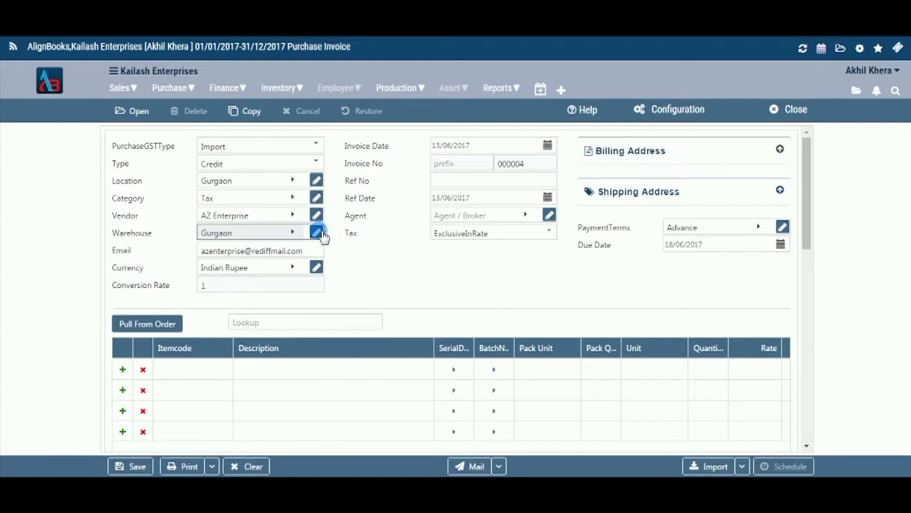
Review the vendor e-mail, the available currencies and the conversion rate of the bill.
click(310, 257)
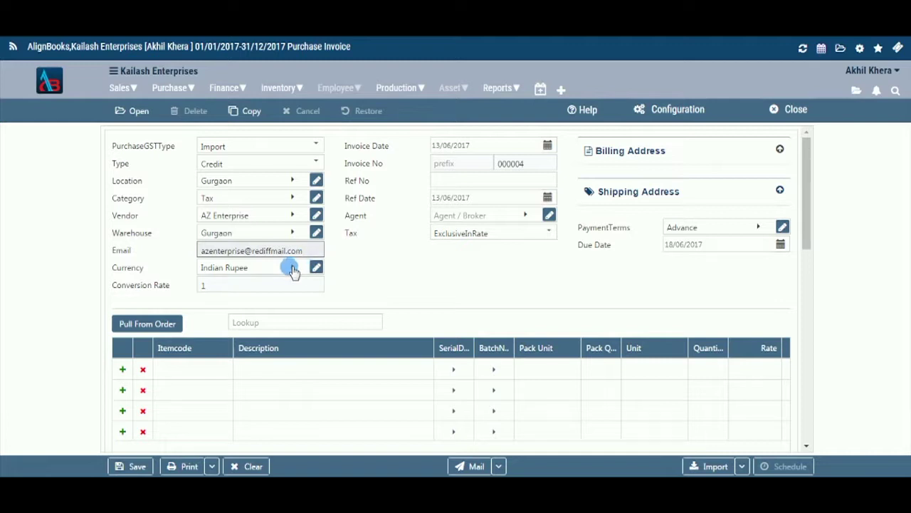
click(292, 267)
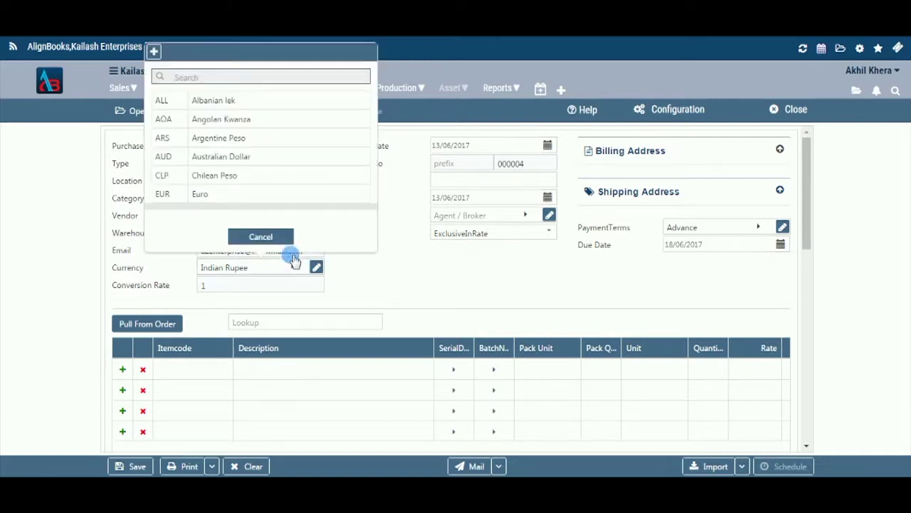
scroll(265, 135, down, 2)
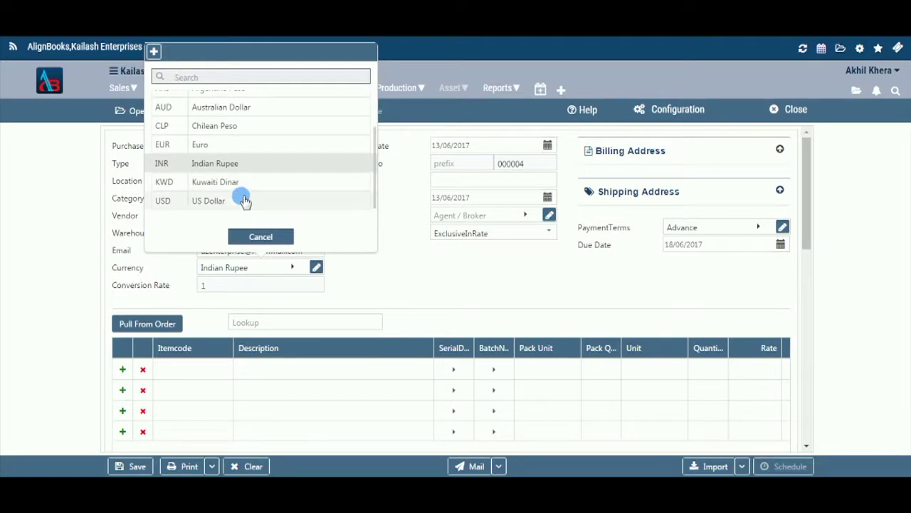
click(248, 237)
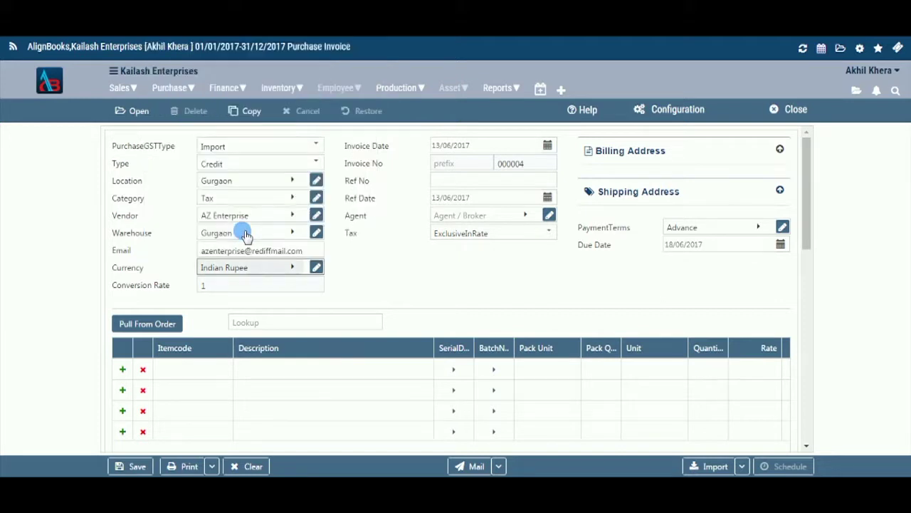
click(293, 268)
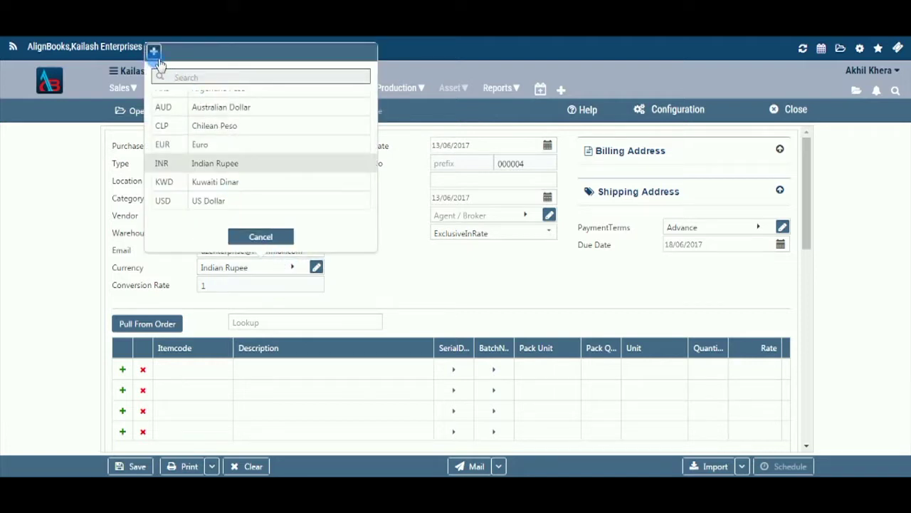
click(237, 238)
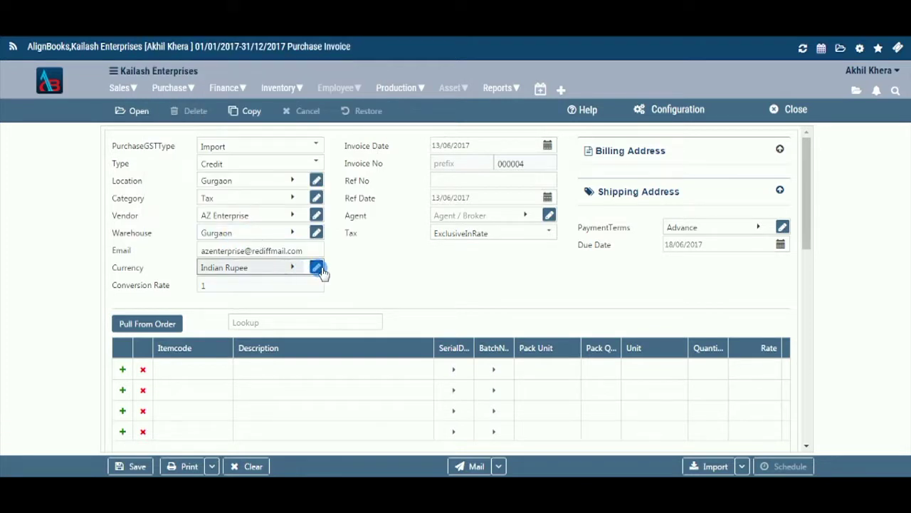
click(249, 286)
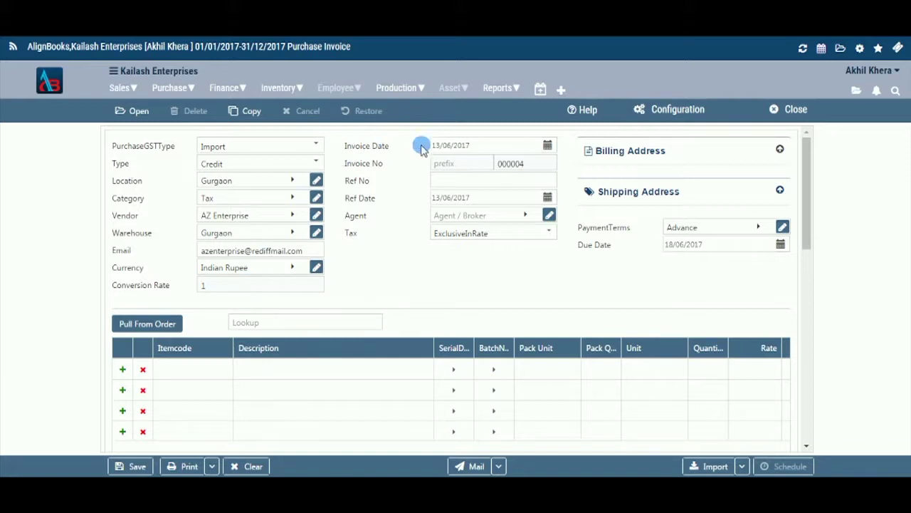
Check the invoice date calendar and the invoice number prefix of the bill.
click(548, 146)
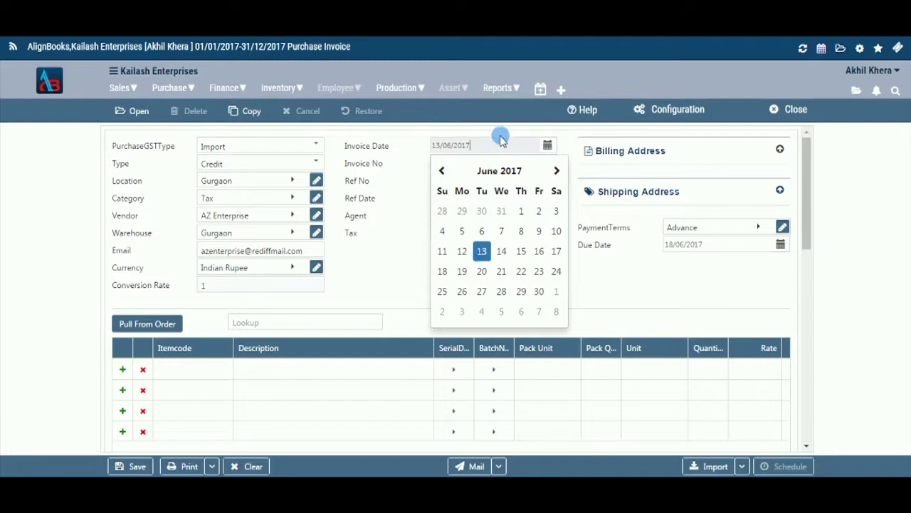
click(548, 147)
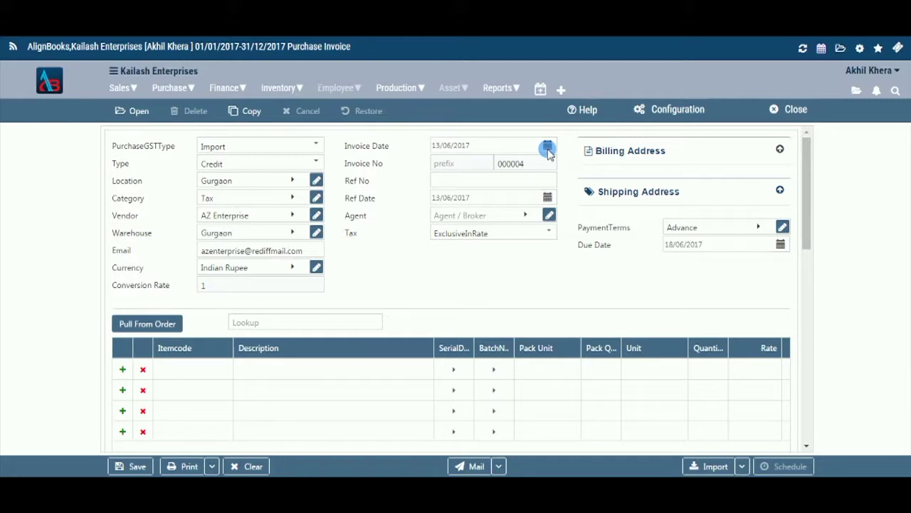
click(479, 164)
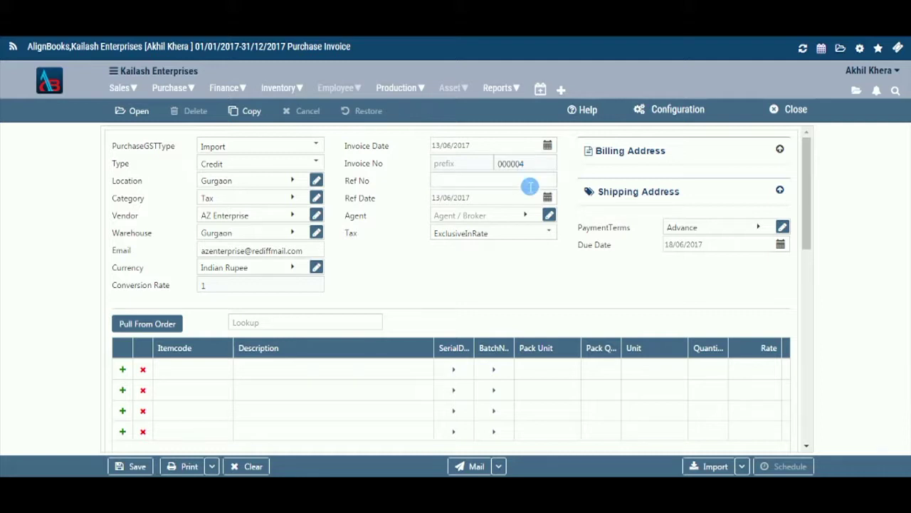
Enter 995 as the bill's reference number and check the reference date calendar.
click(529, 183)
text(995)
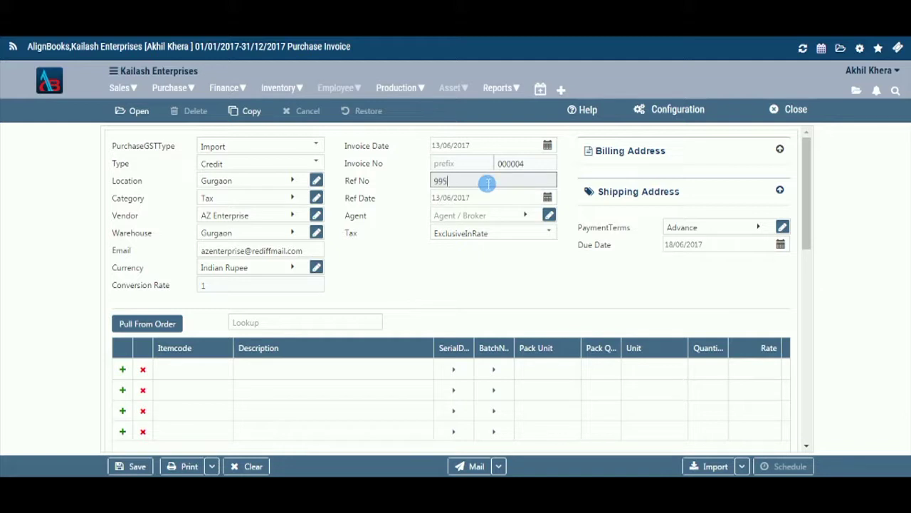
click(548, 198)
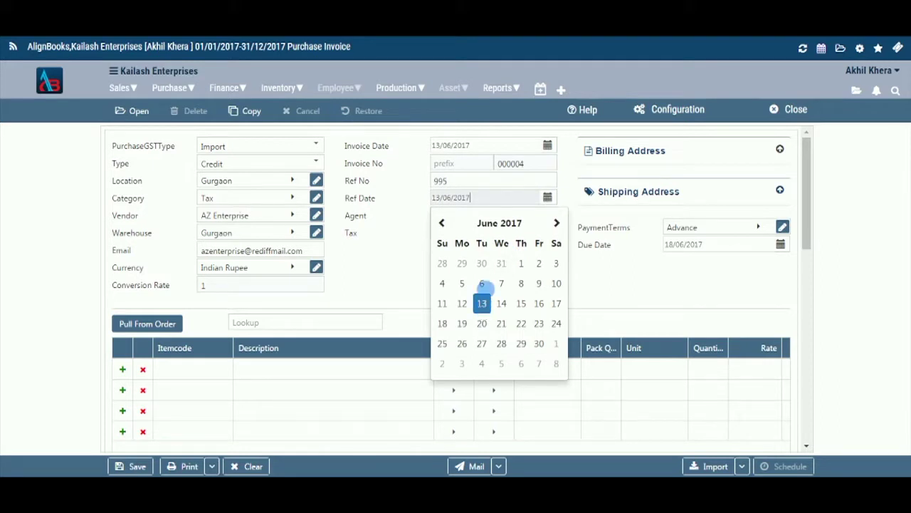
click(548, 199)
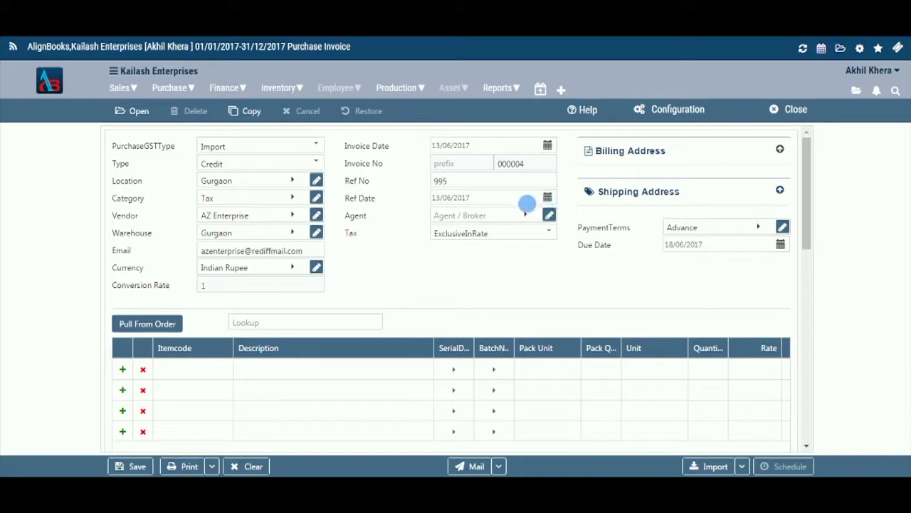
Assign the agent with code 0003 to the bill and set its tax to InclusiveInRate.
click(524, 218)
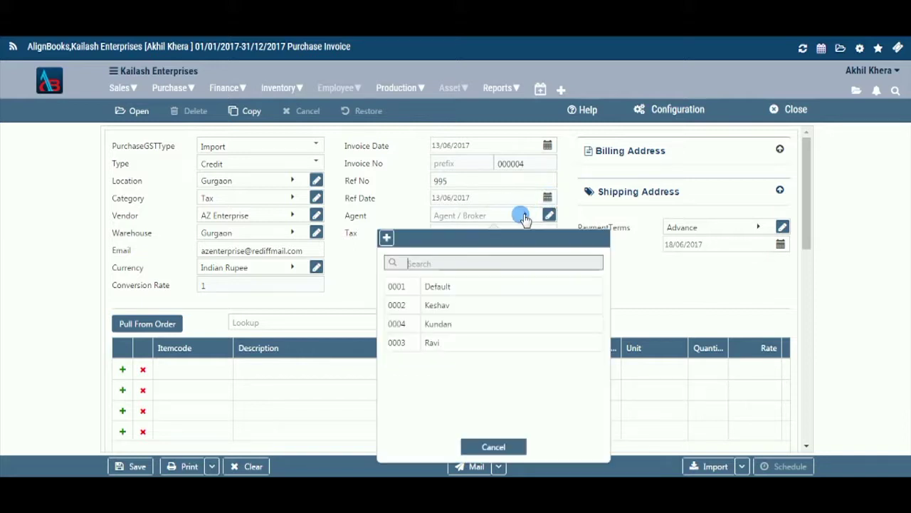
click(470, 345)
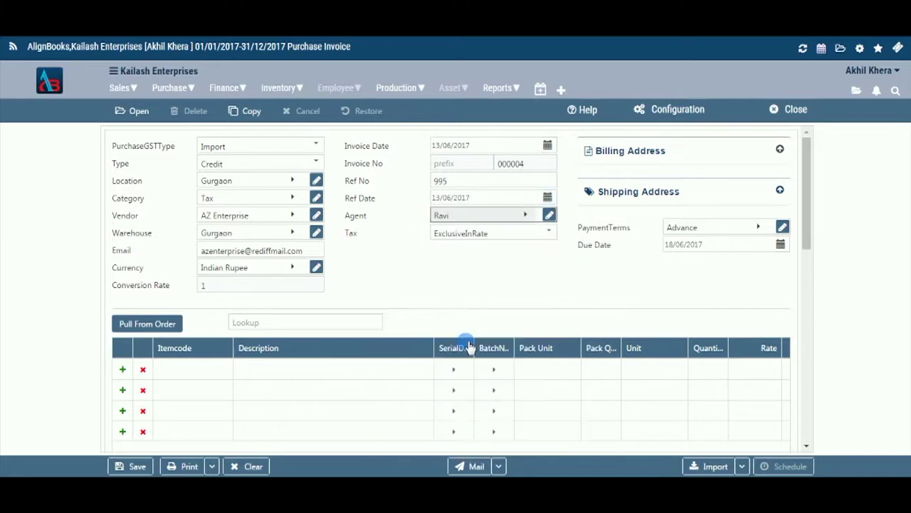
click(525, 217)
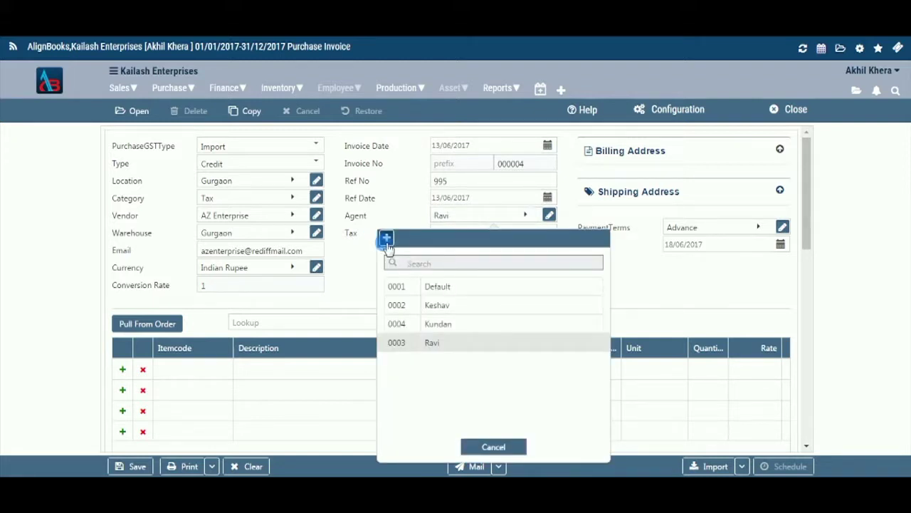
click(491, 446)
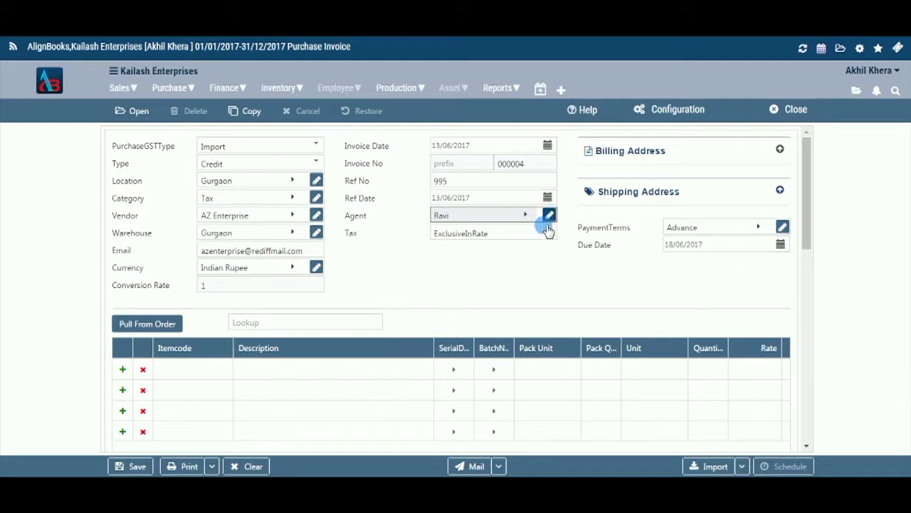
click(549, 233)
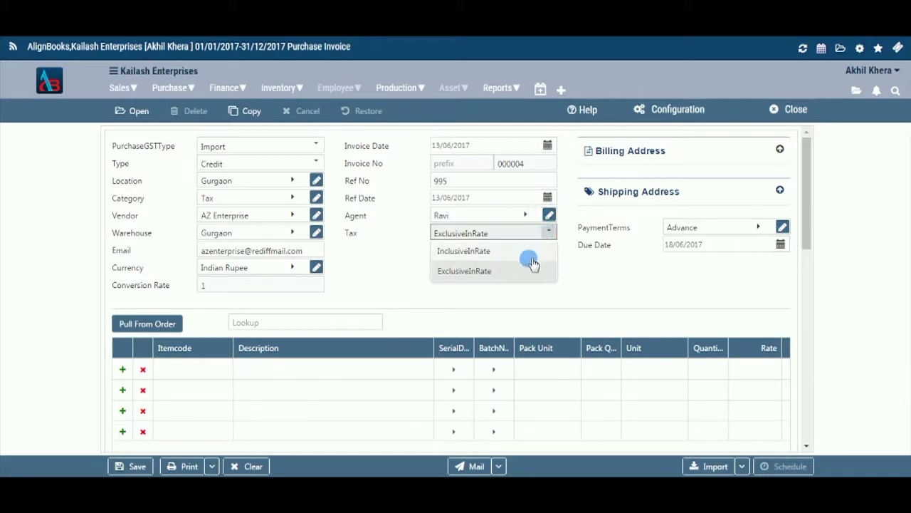
click(535, 253)
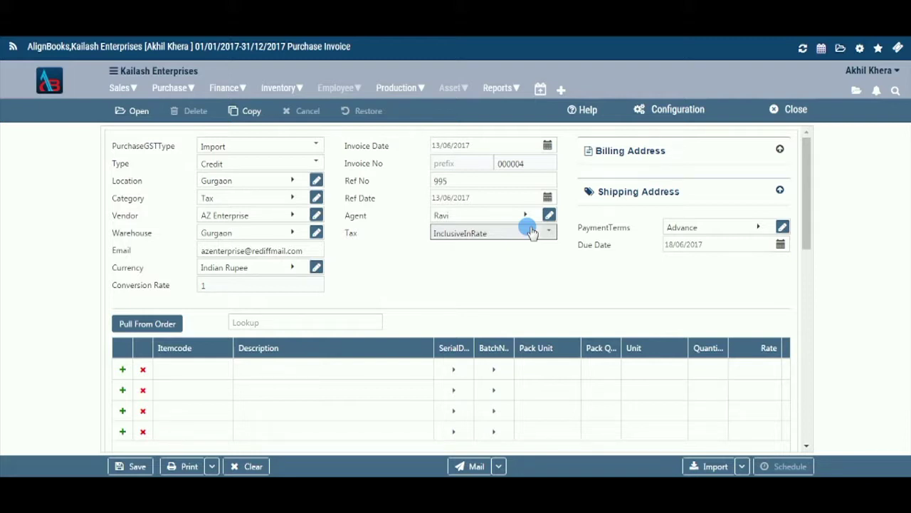
Review the vendor's billing address details and the shipping address of the bill.
click(780, 149)
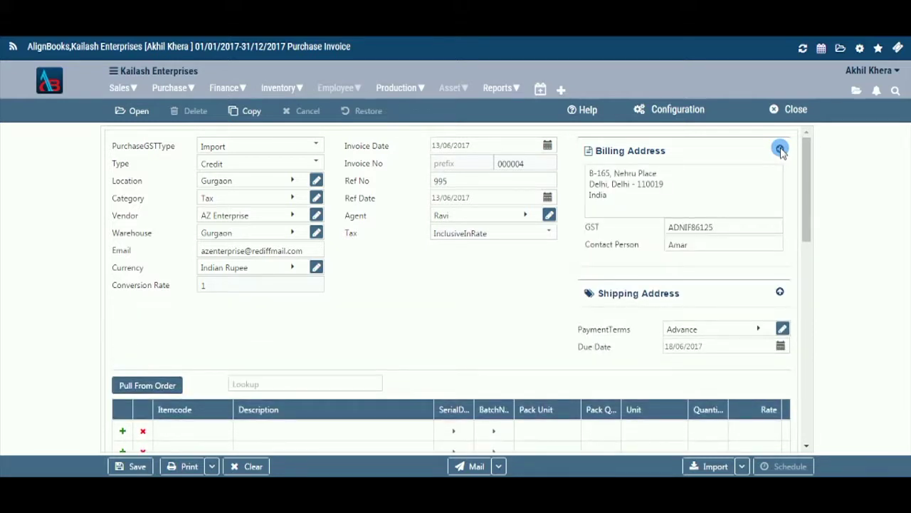
click(677, 193)
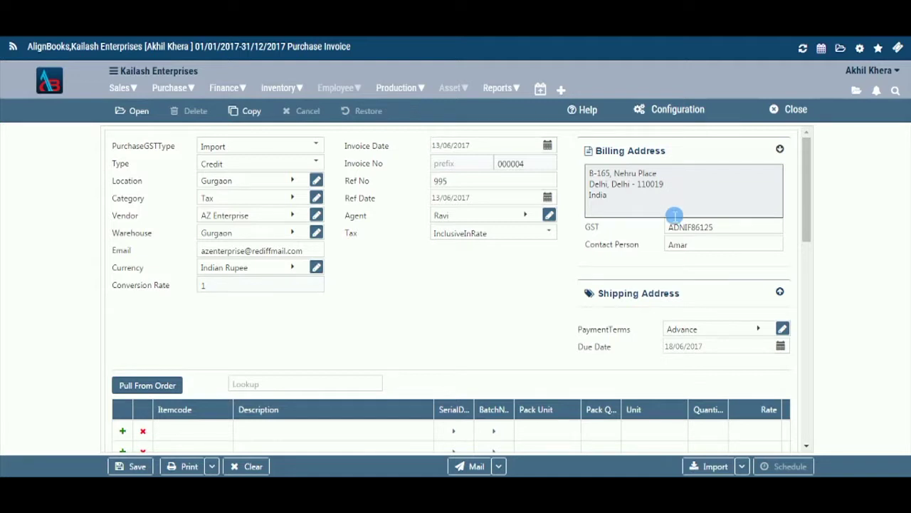
click(726, 314)
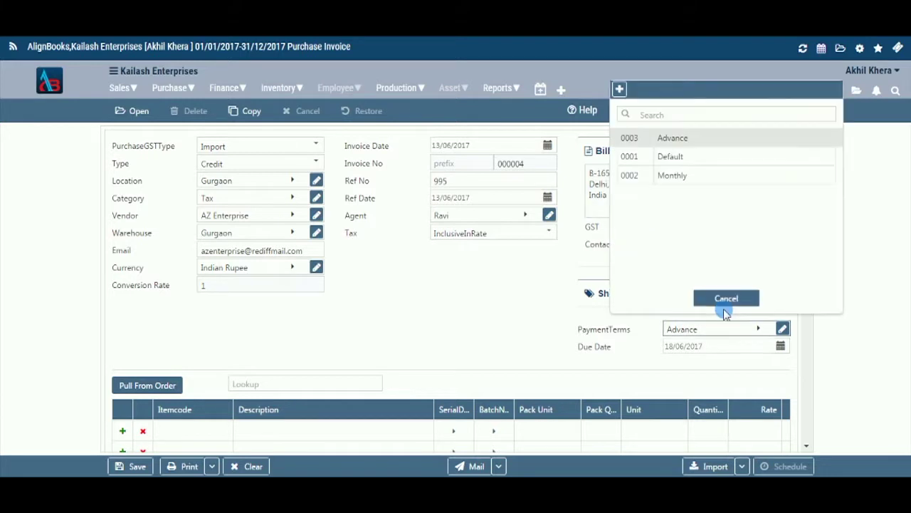
click(753, 298)
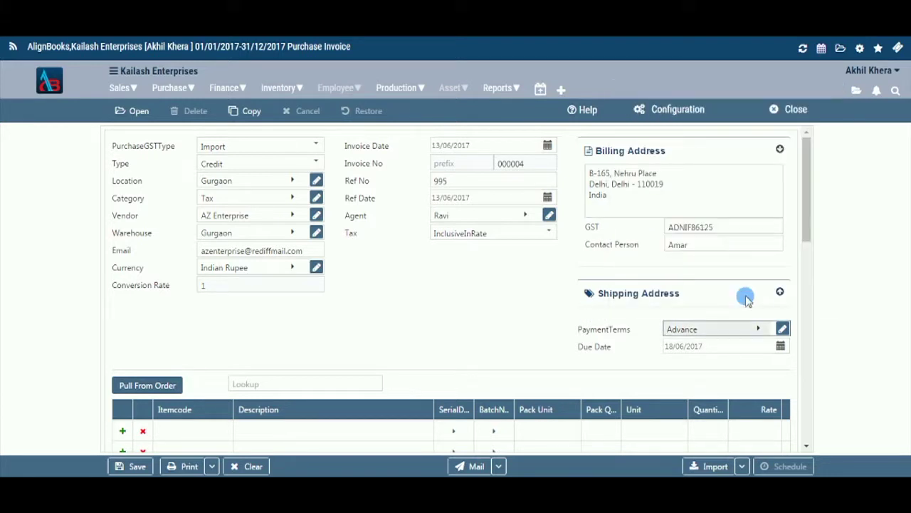
click(780, 292)
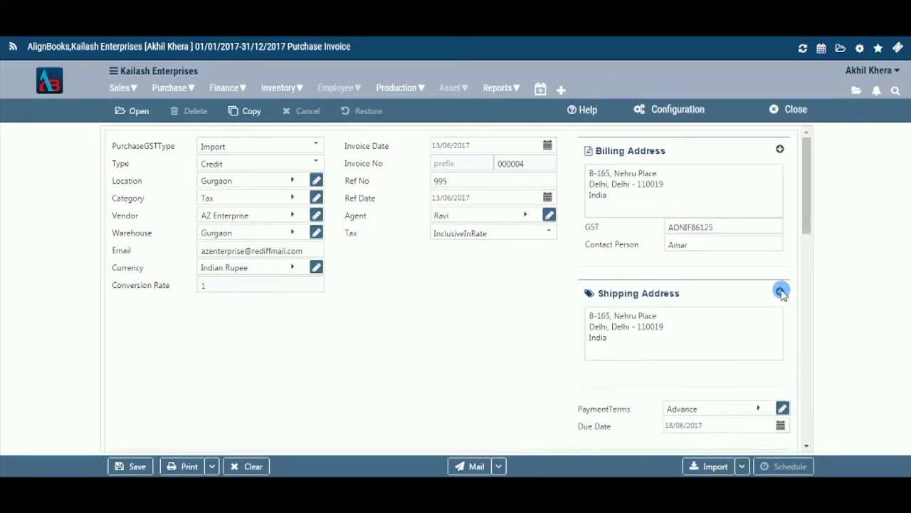
click(779, 292)
Set the bill's payment terms to Monthly and check the due date calendar.
click(757, 325)
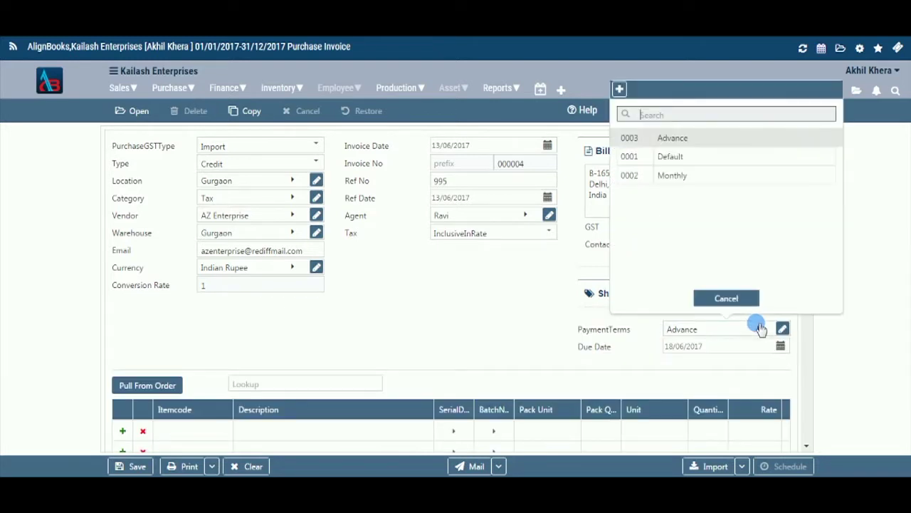
click(698, 175)
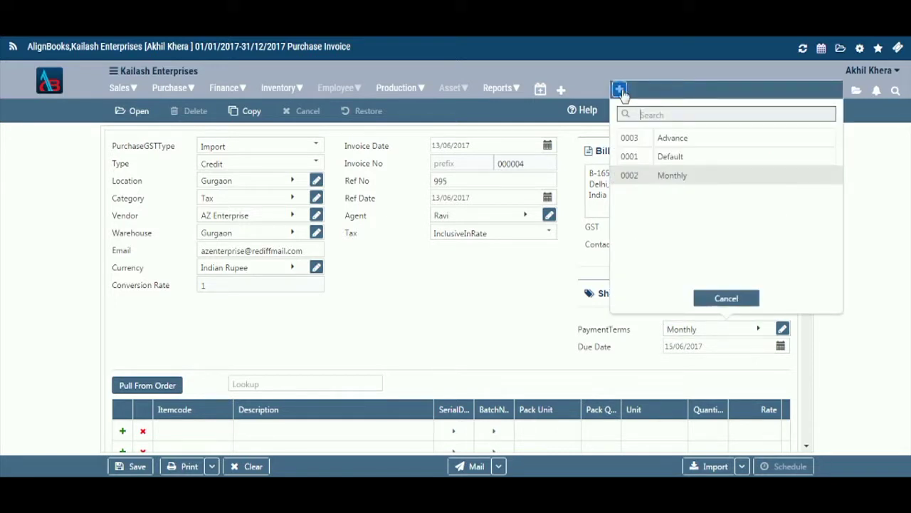
click(726, 298)
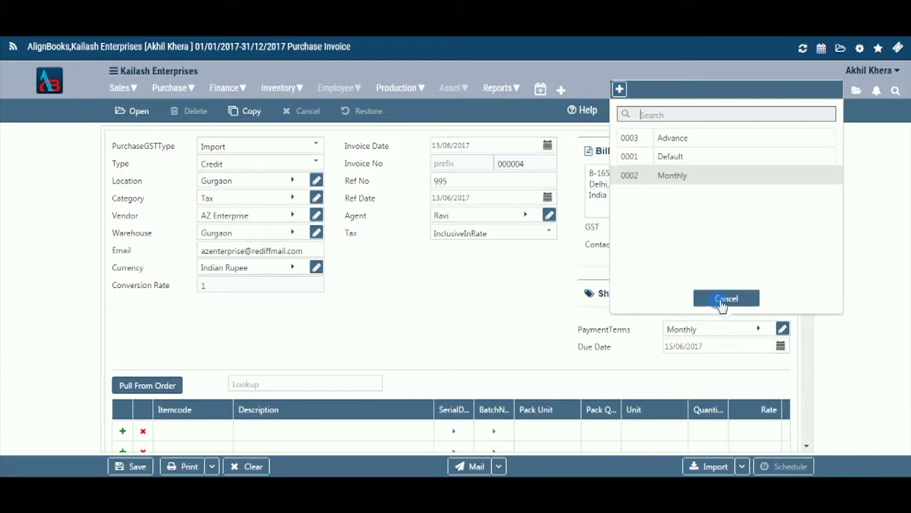
click(781, 347)
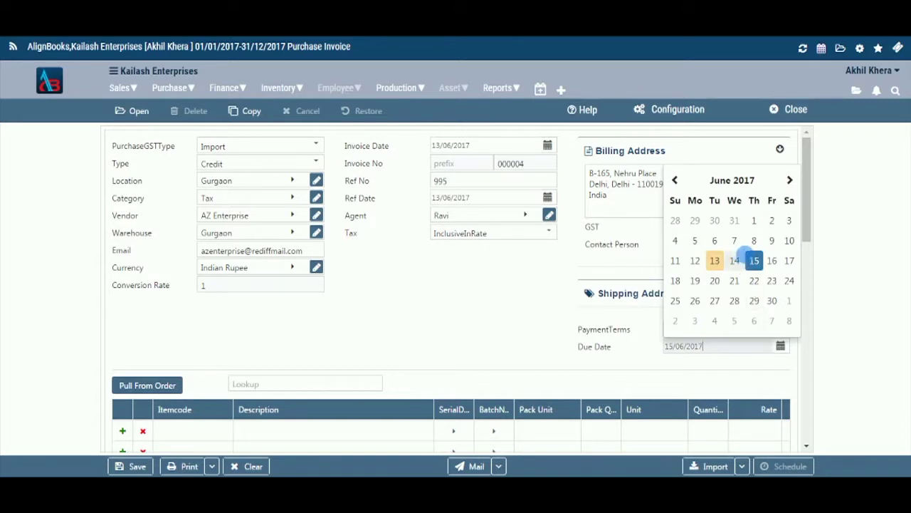
click(778, 348)
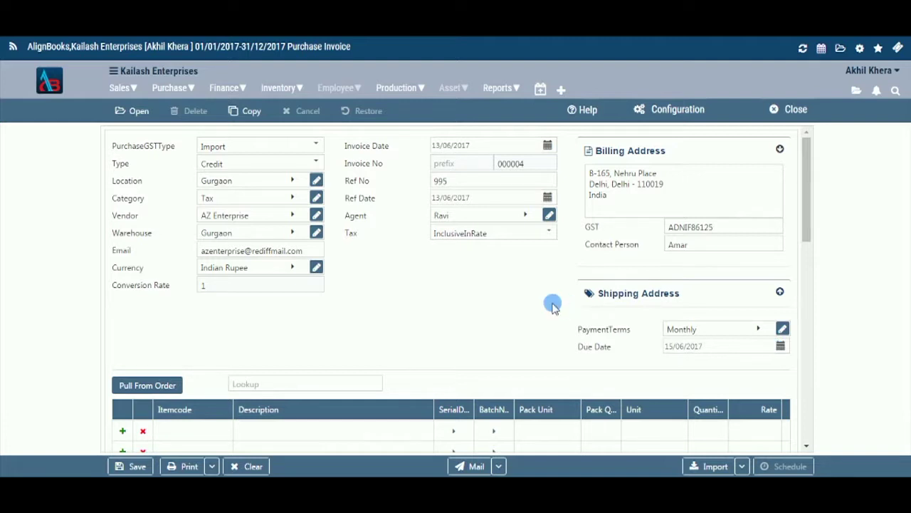
Check which purchase order items can be pulled into the bill.
scroll(551, 305, down, 3)
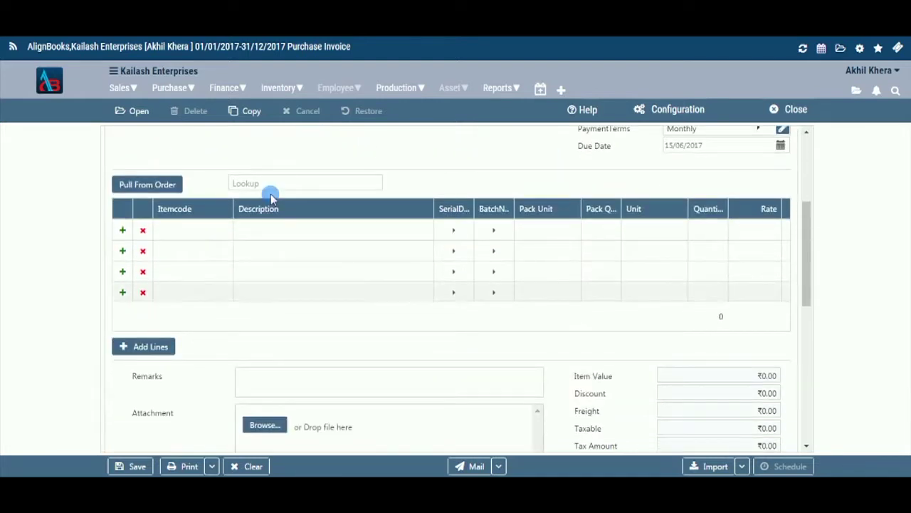
click(173, 185)
click(175, 186)
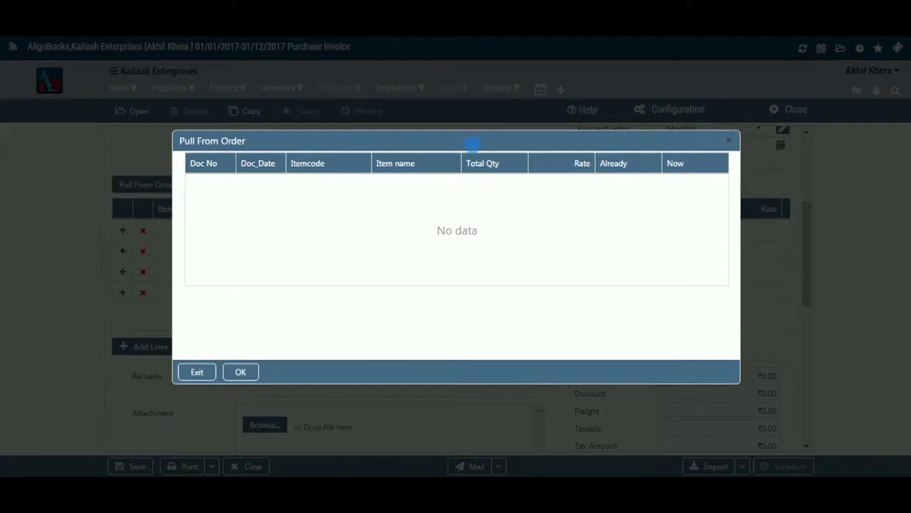
click(728, 141)
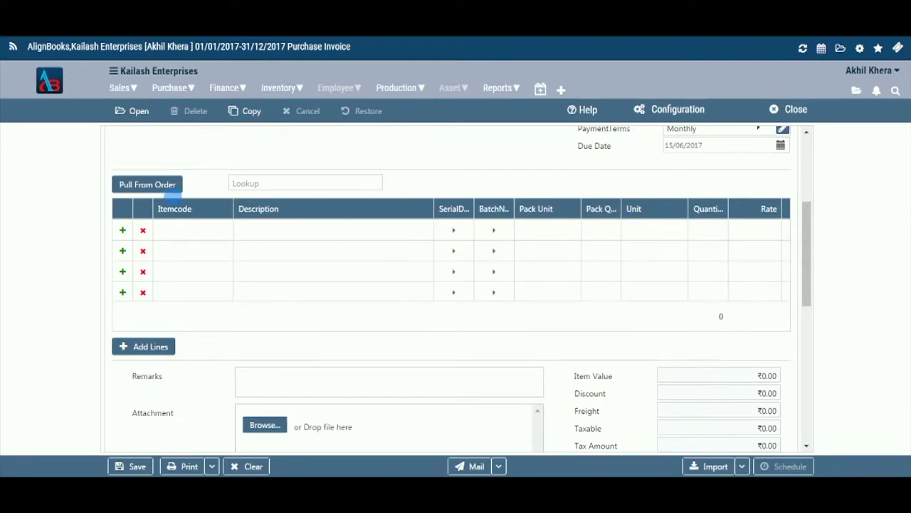
Insert a line in the item table and call up deletion of the first line, declining it.
click(312, 190)
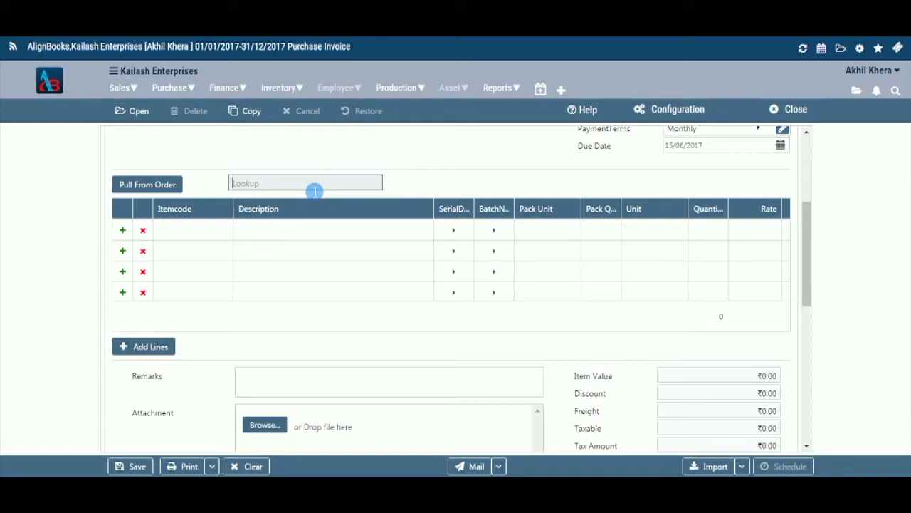
click(243, 183)
click(122, 230)
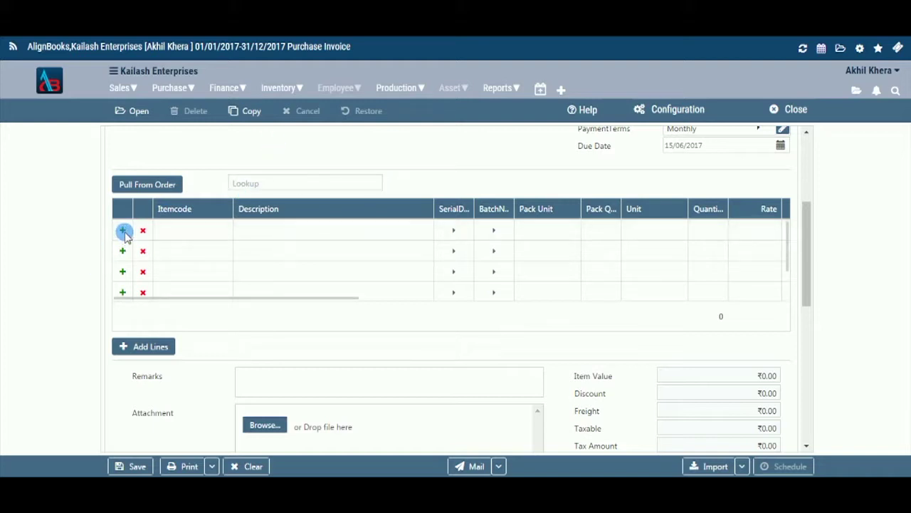
click(143, 231)
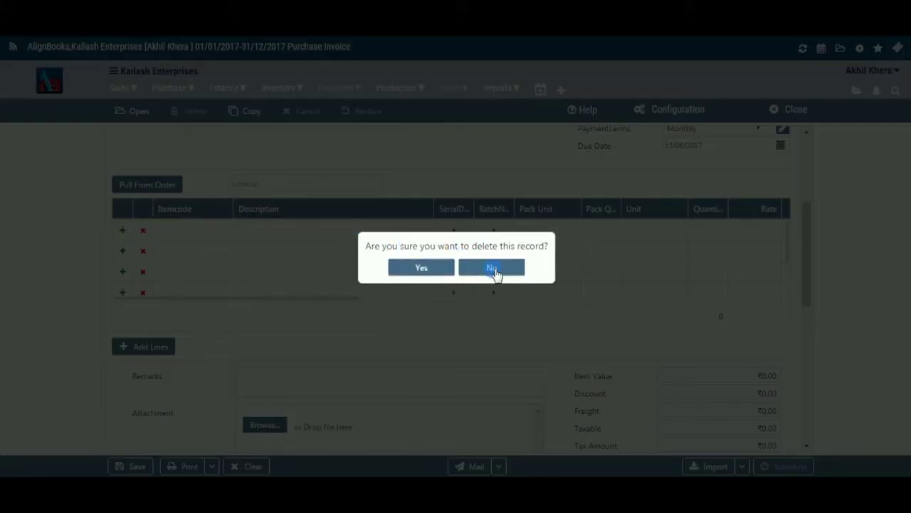
click(492, 268)
Enter item 0000046 Charger with a quantity of 4 on the first line of the item table.
click(221, 237)
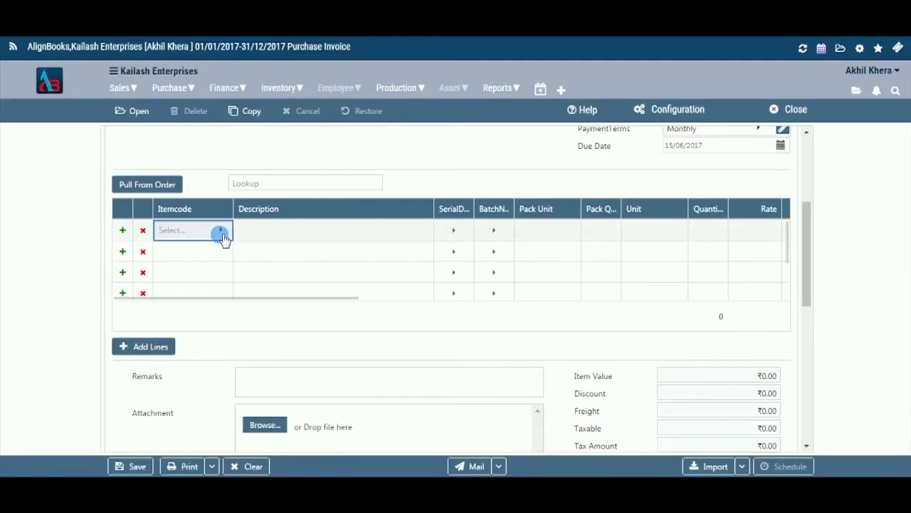
click(222, 235)
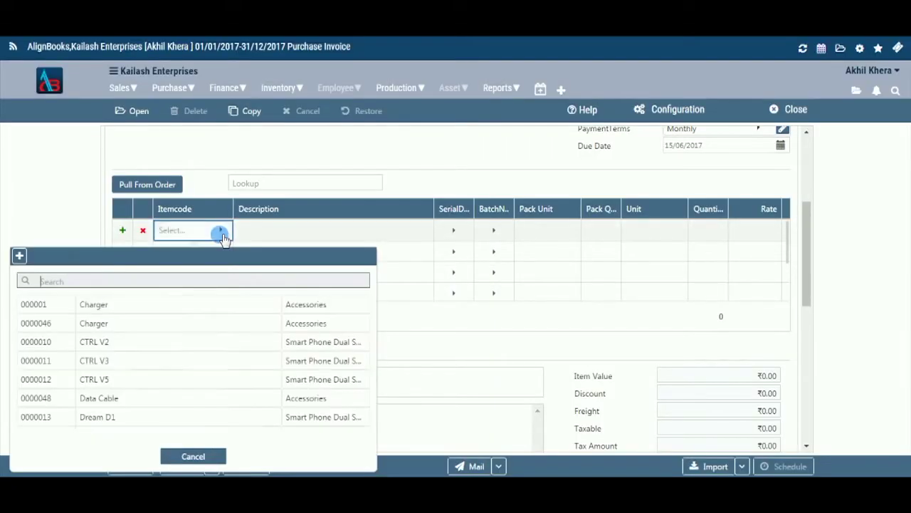
click(205, 327)
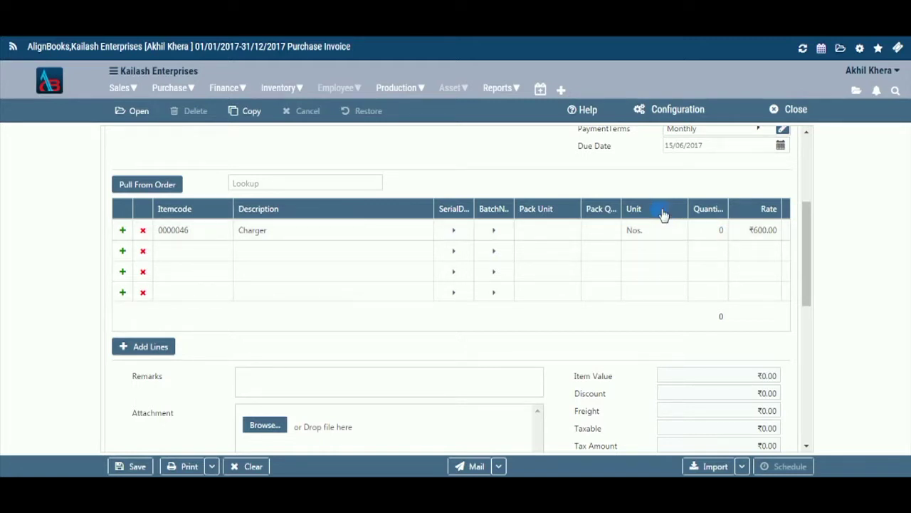
click(720, 234)
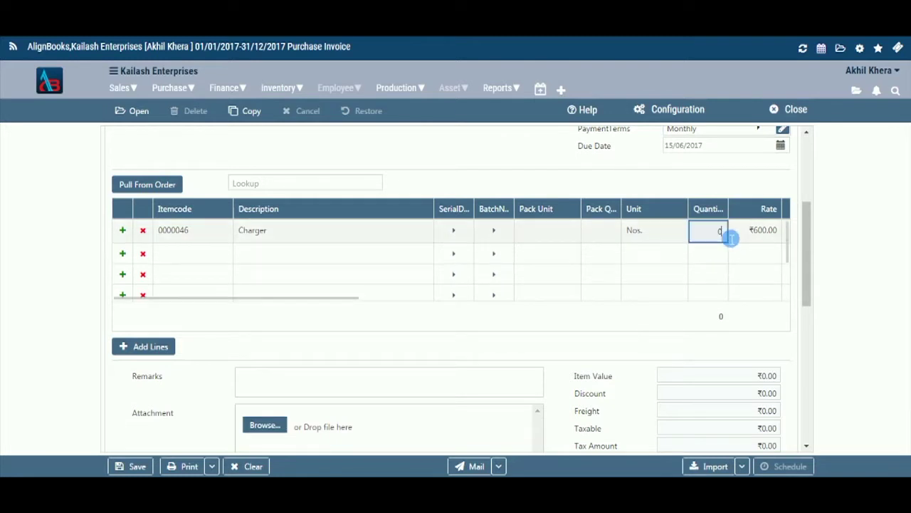
text(4)
click(744, 233)
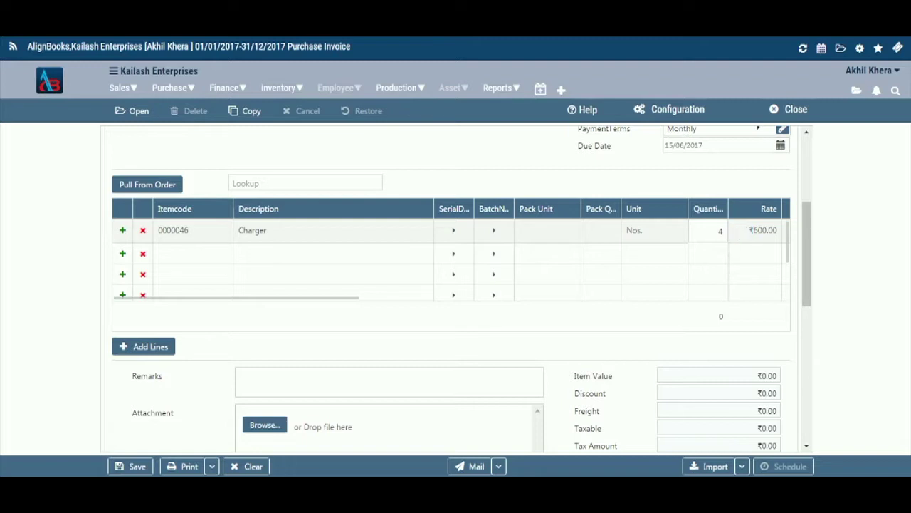
Review the Charger line's remaining columns, from amount, discount, freight and tax to posting ledger and item balance.
click(285, 287)
drag(290, 300, 498, 297)
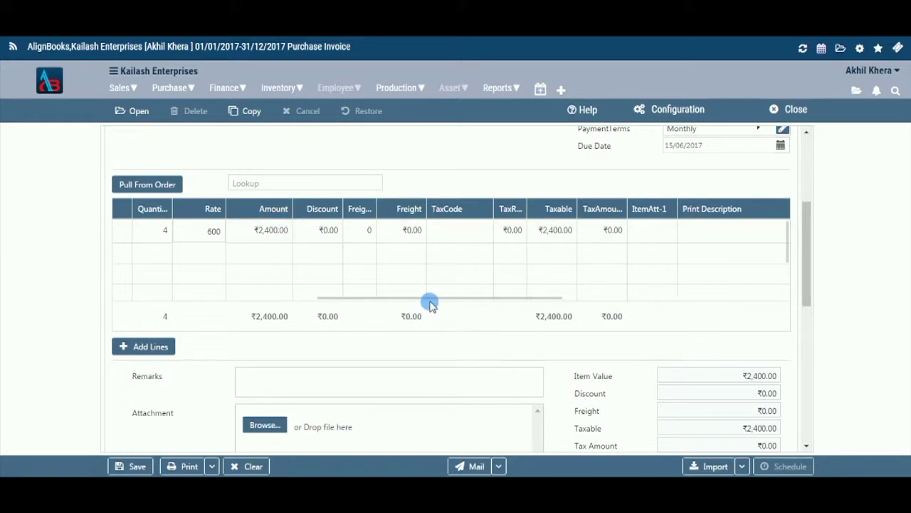
drag(429, 299, 715, 307)
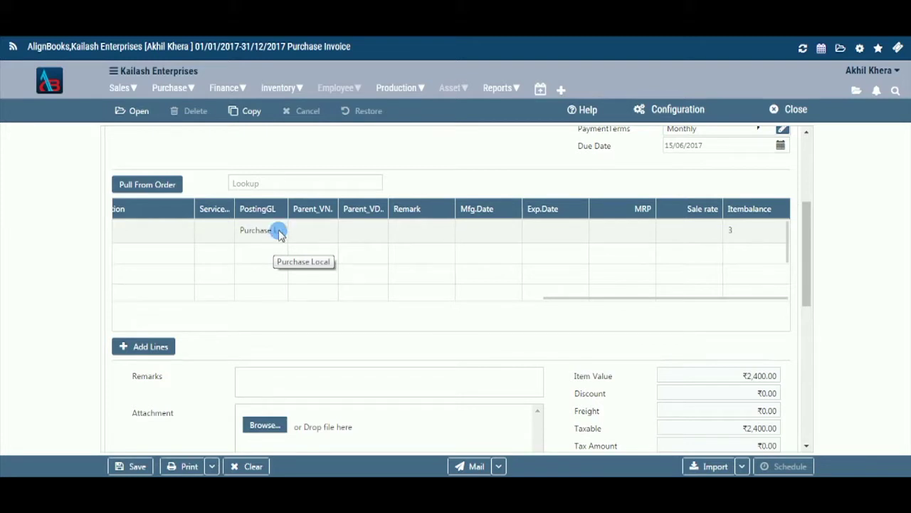
Set the Charger line's posting ledger to Accumulated Depreciation Land and its remark to "new version".
click(277, 232)
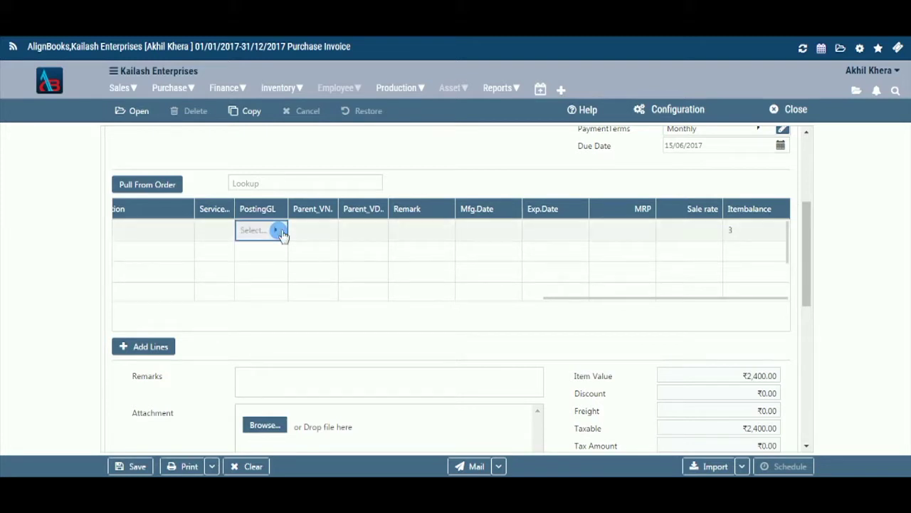
click(279, 232)
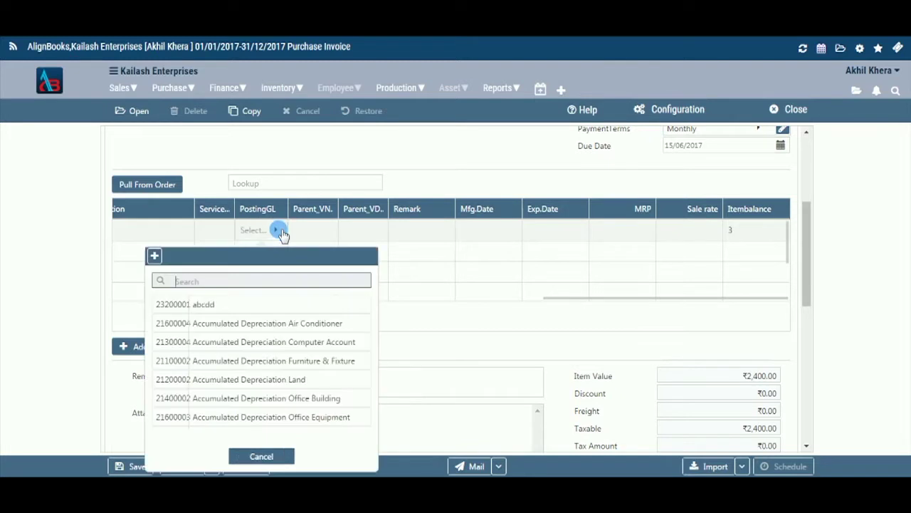
click(265, 386)
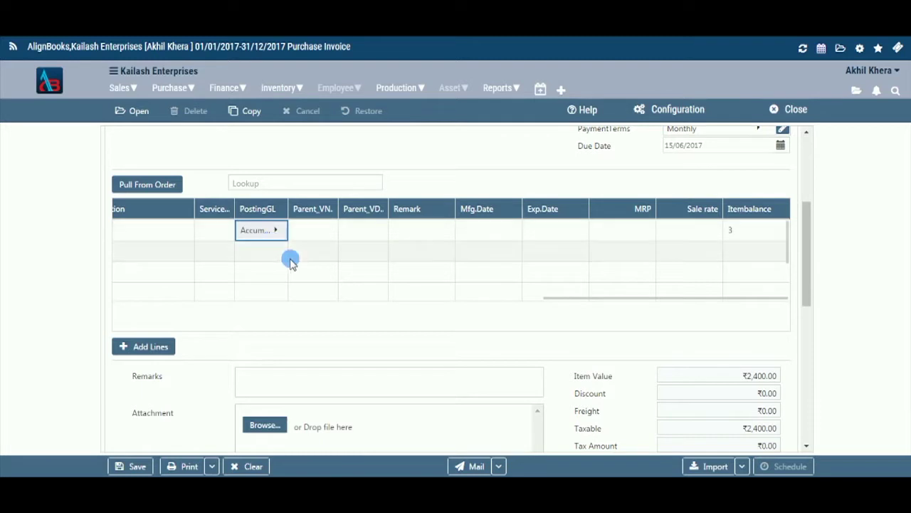
click(425, 235)
text(new)
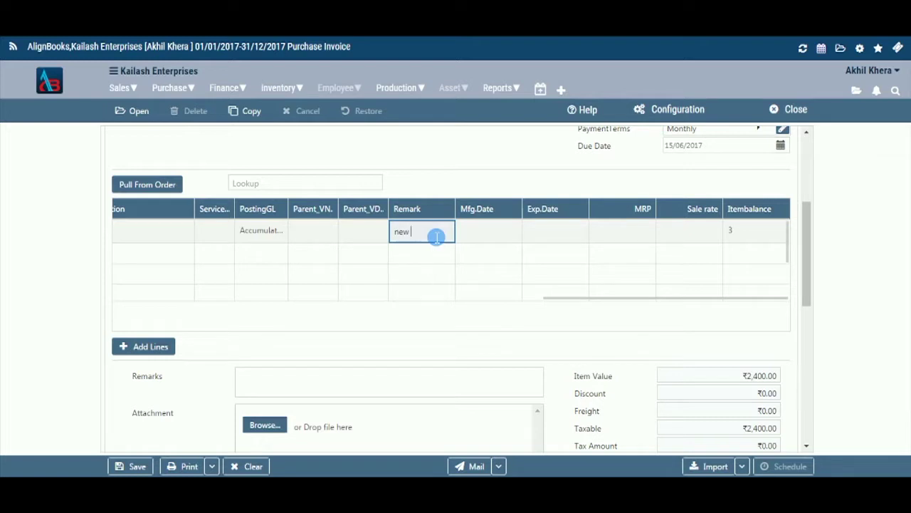
text( version)
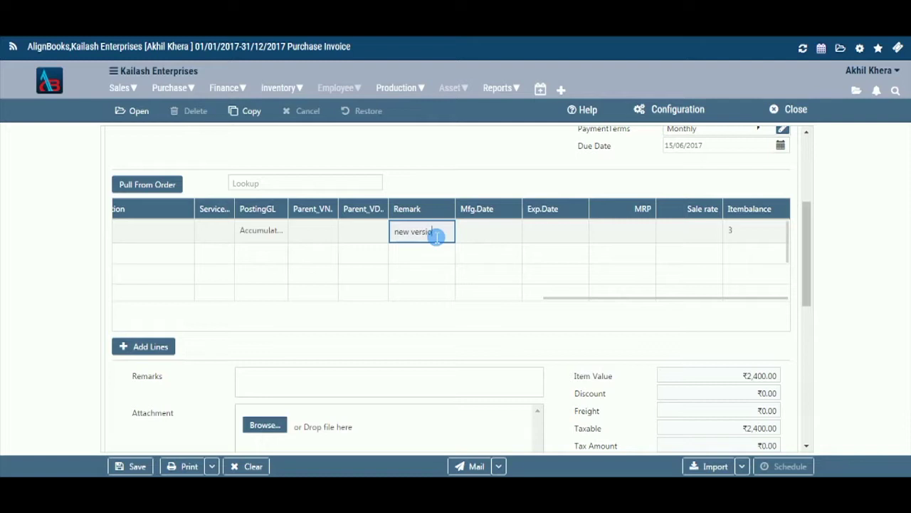
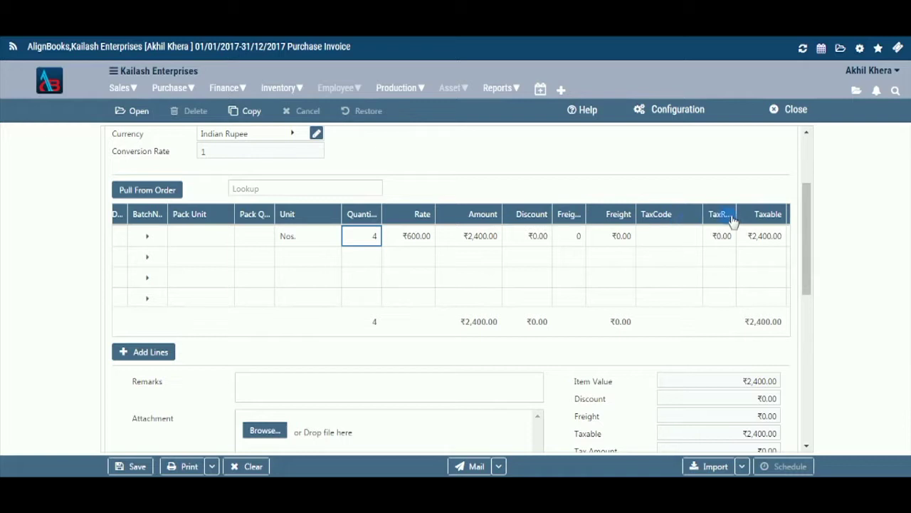
Widen the TaxRate and TaxAmount columns of the item table so their full headings fit.
drag(736, 214, 760, 217)
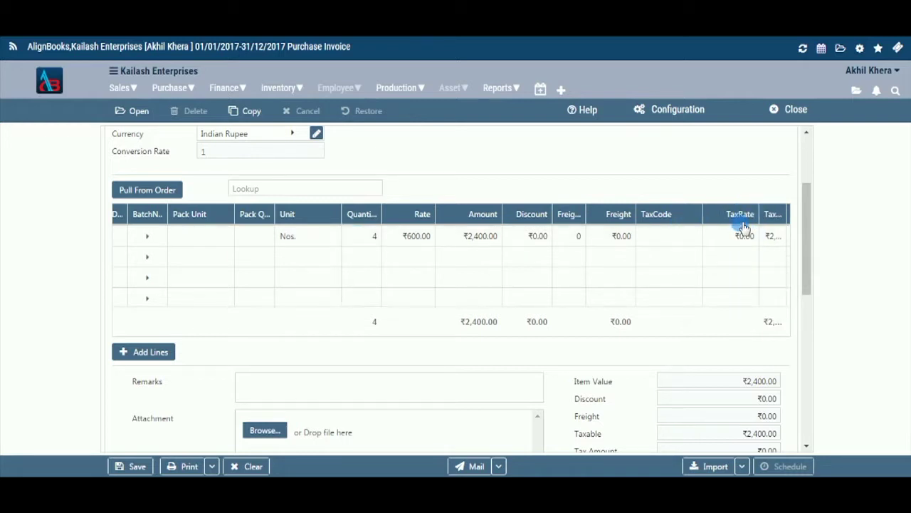
drag(260, 302, 421, 291)
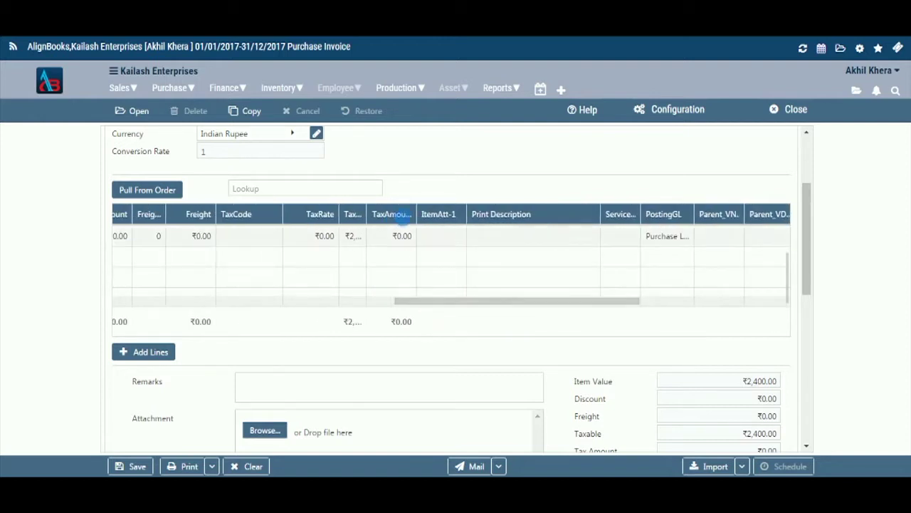
drag(418, 213, 432, 215)
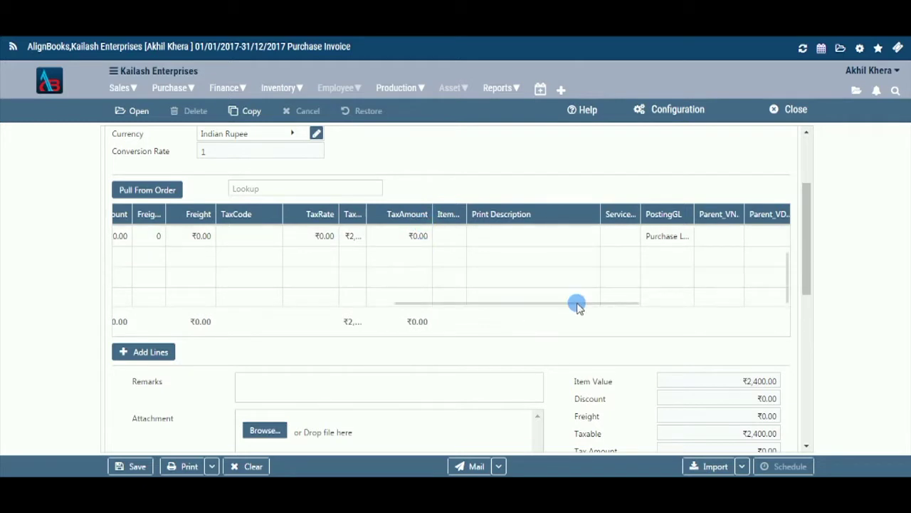
Widen the Pack Qty column of the item table and look through the neighbouring unit, quantity and tax columns.
drag(543, 304, 368, 302)
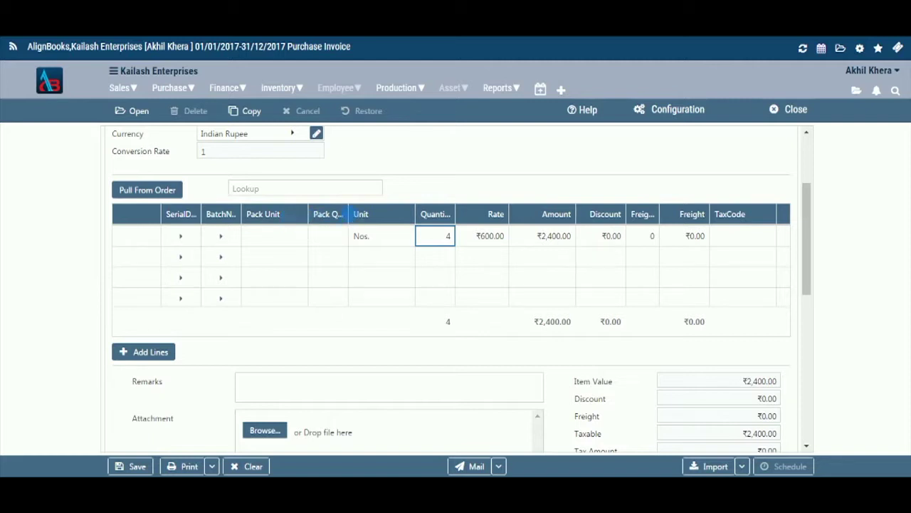
drag(349, 217, 360, 214)
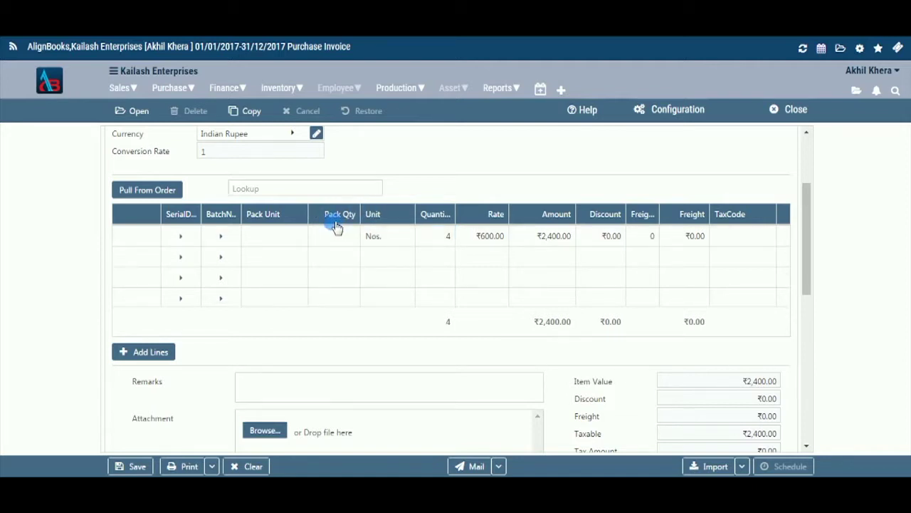
drag(375, 307, 600, 299)
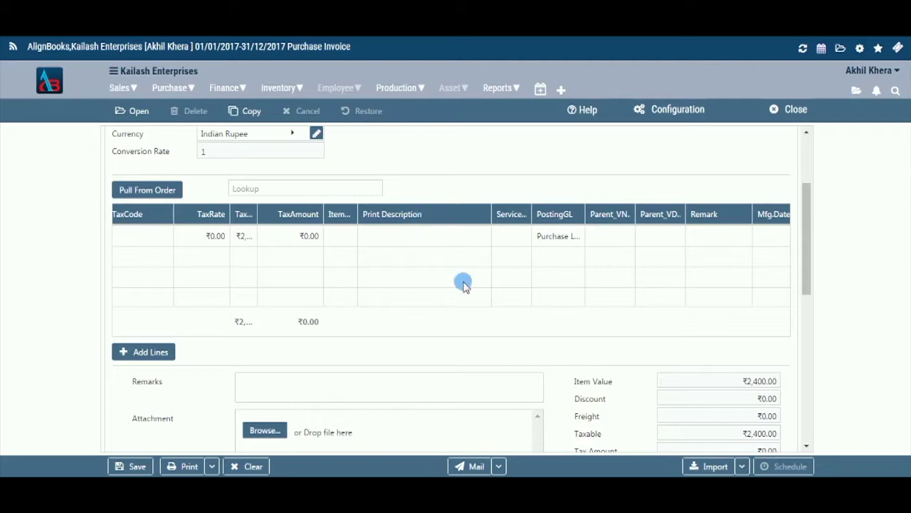
drag(478, 313, 364, 322)
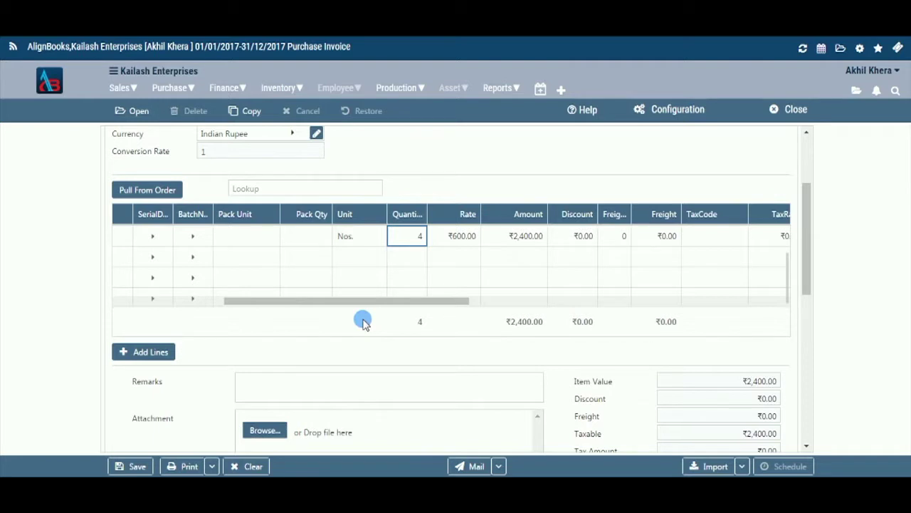
drag(363, 322, 388, 317)
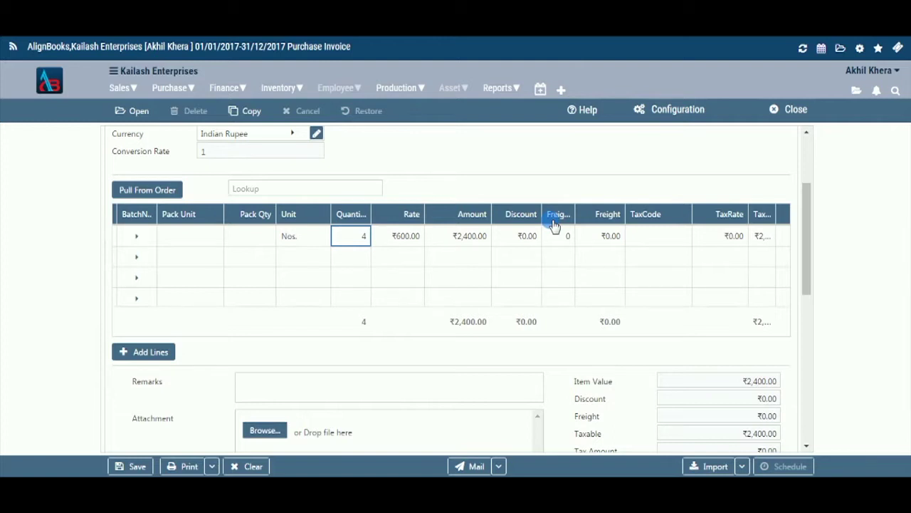
Widen the ItemAtt-1 column and choose attribute 002 for the Charger line.
mouse_move(346, 305)
drag(350, 305, 482, 306)
drag(531, 217, 561, 216)
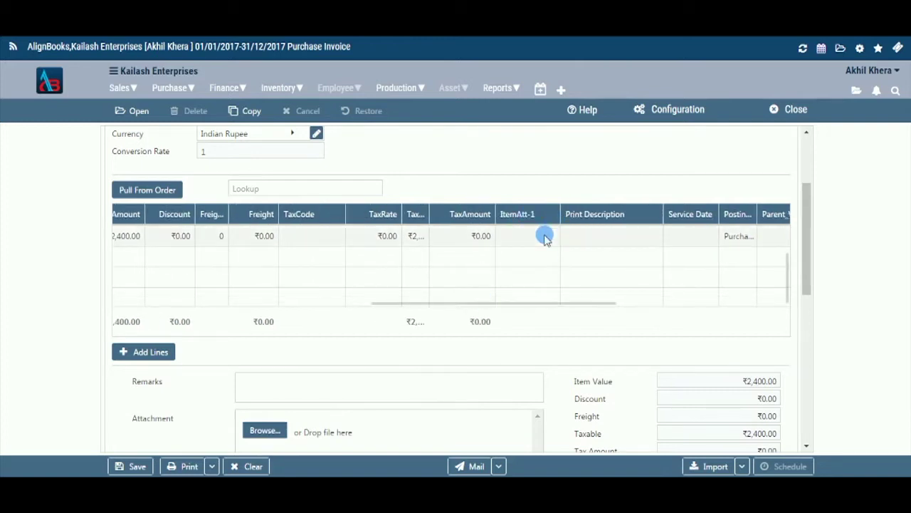
click(545, 237)
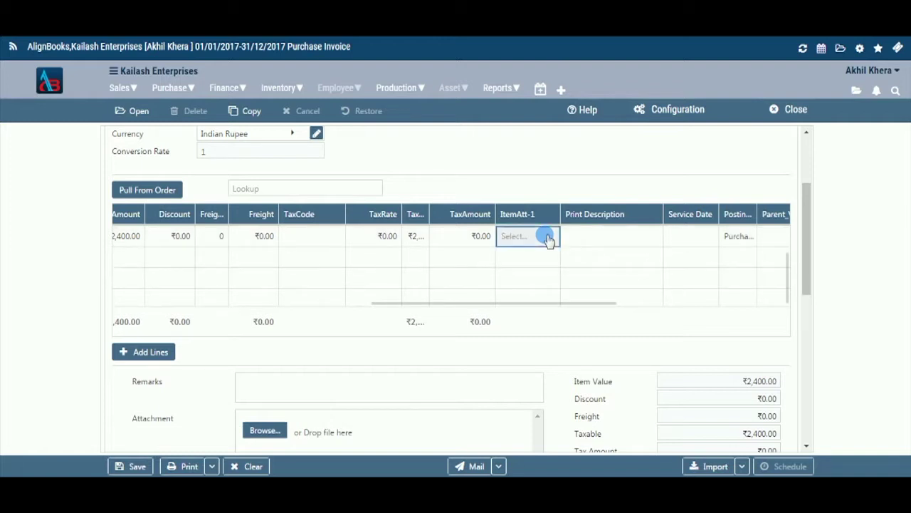
click(548, 238)
click(527, 308)
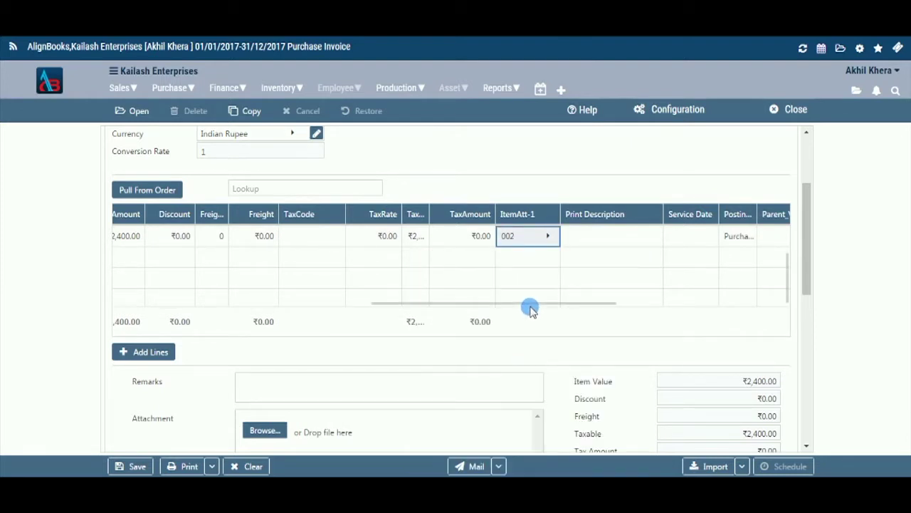
Enter "new series ." as the bill's remarks.
click(385, 391)
text(new se)
text(ies)
key(Left)
key(Left)
key(Left)
text(r)
key(End)
text(.)
Attach the text file estimatepurchase from the Desktop to the bill.
scroll(619, 268, down, 1)
scroll(619, 267, down, 1)
click(345, 296)
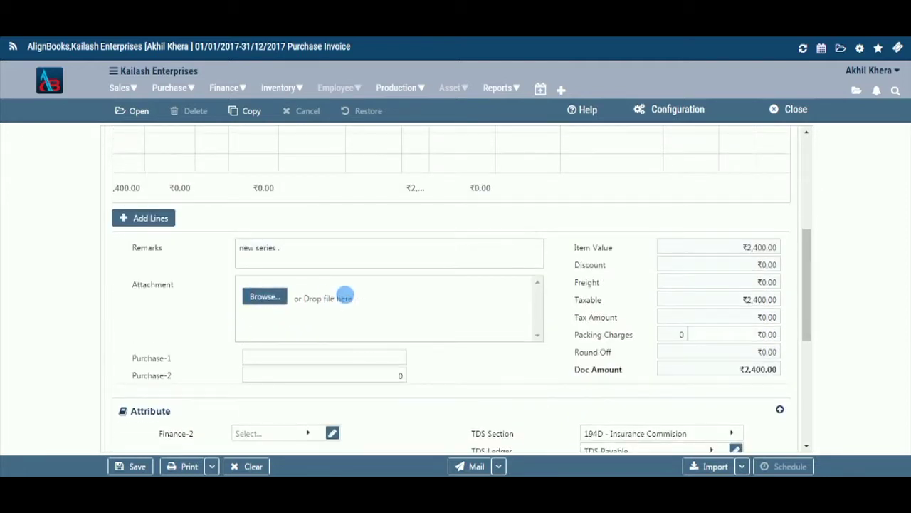
click(276, 297)
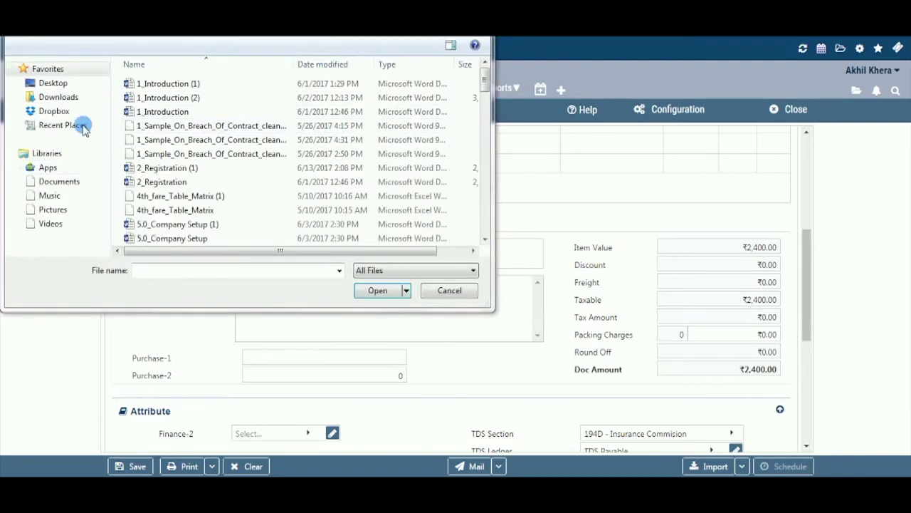
click(71, 86)
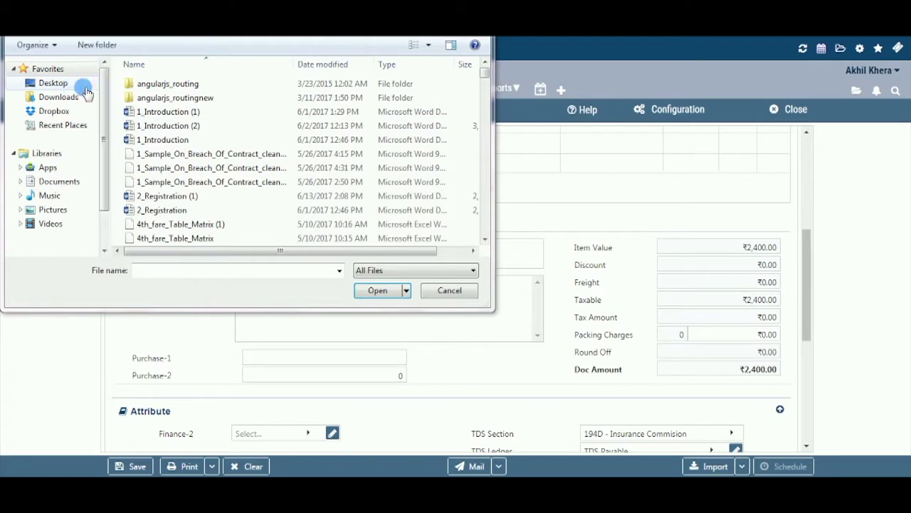
click(41, 100)
scroll(57, 99, down, 1)
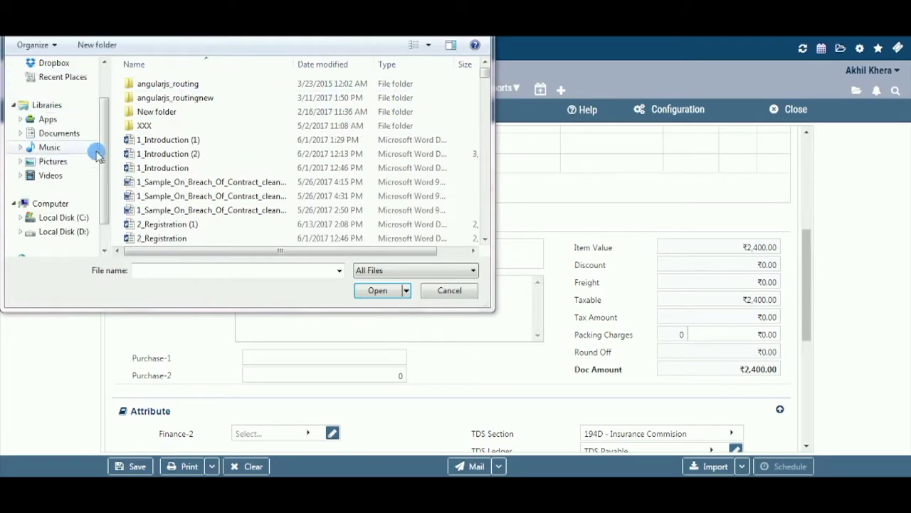
scroll(53, 107, up, 1)
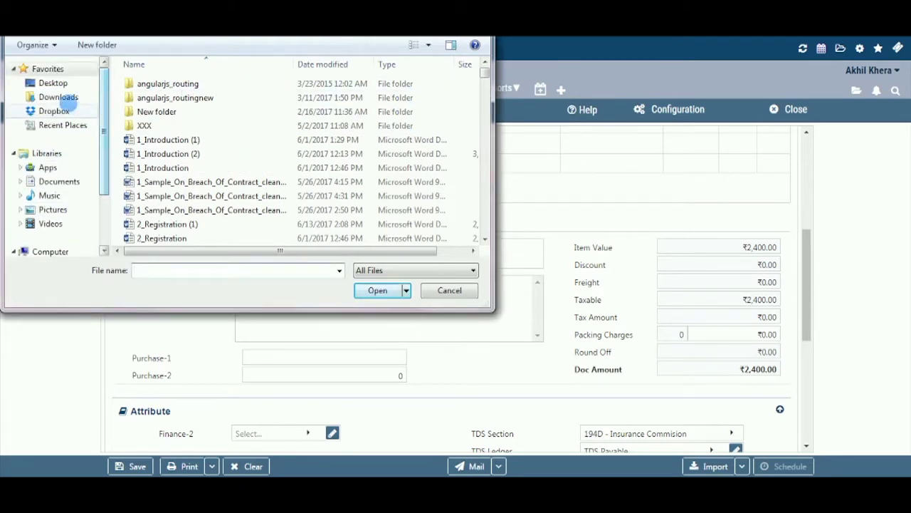
click(66, 85)
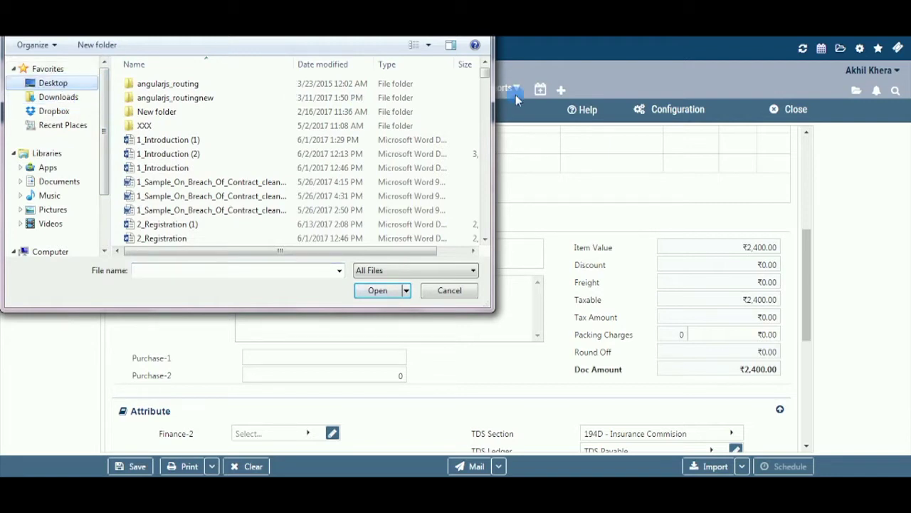
drag(487, 82, 488, 173)
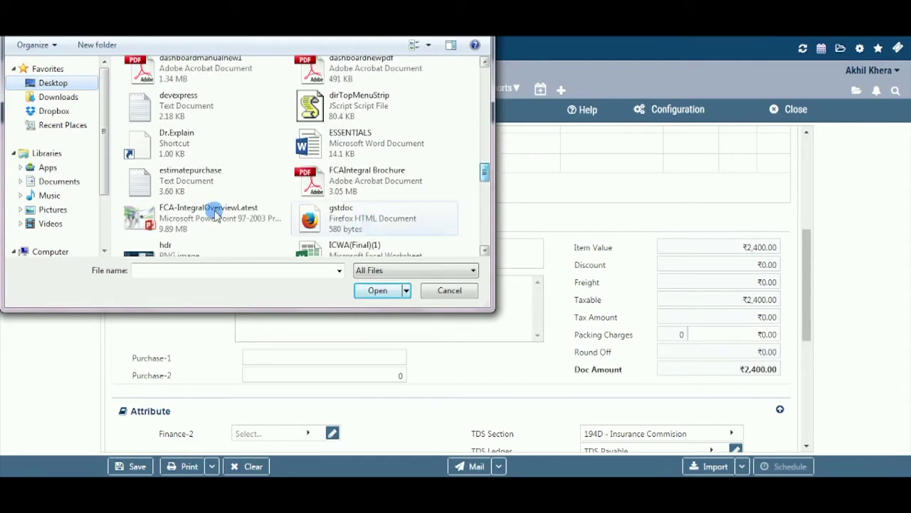
click(204, 183)
click(376, 290)
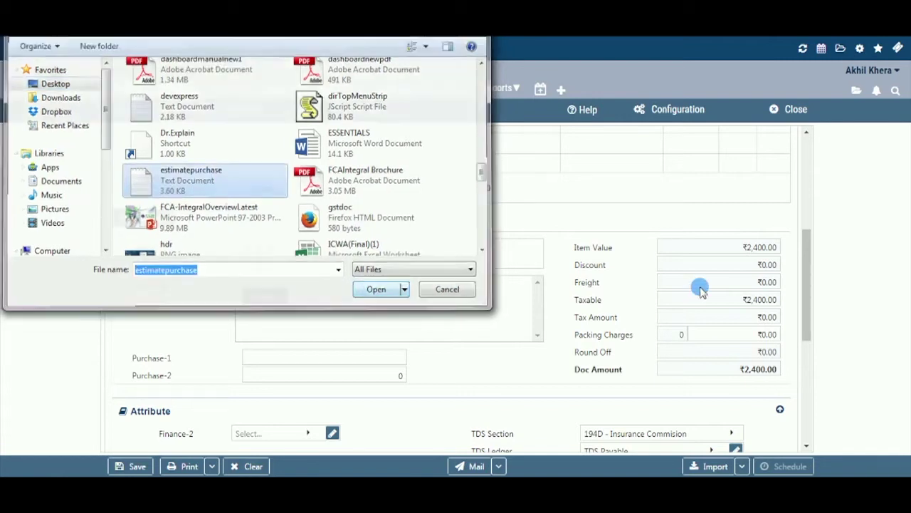
Set the Purchase-2 field to 1200 and check the packing charges among the bill totals.
click(392, 360)
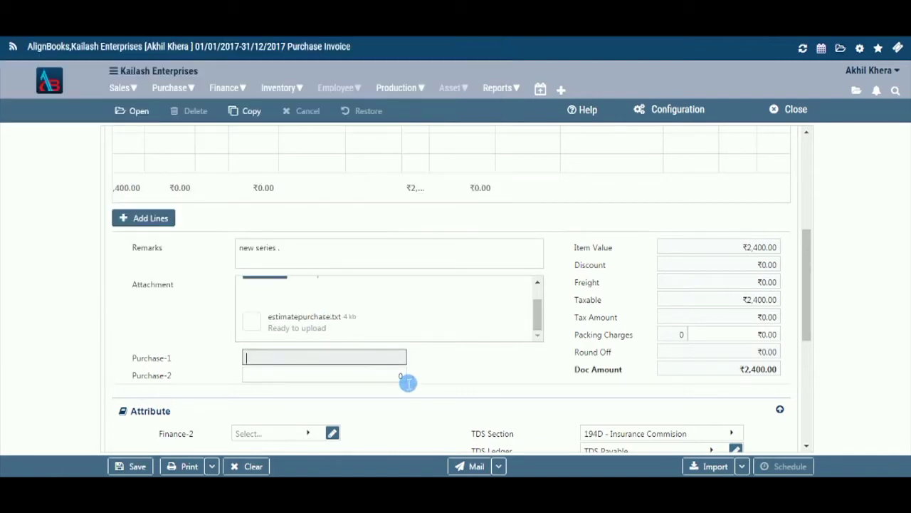
click(408, 378)
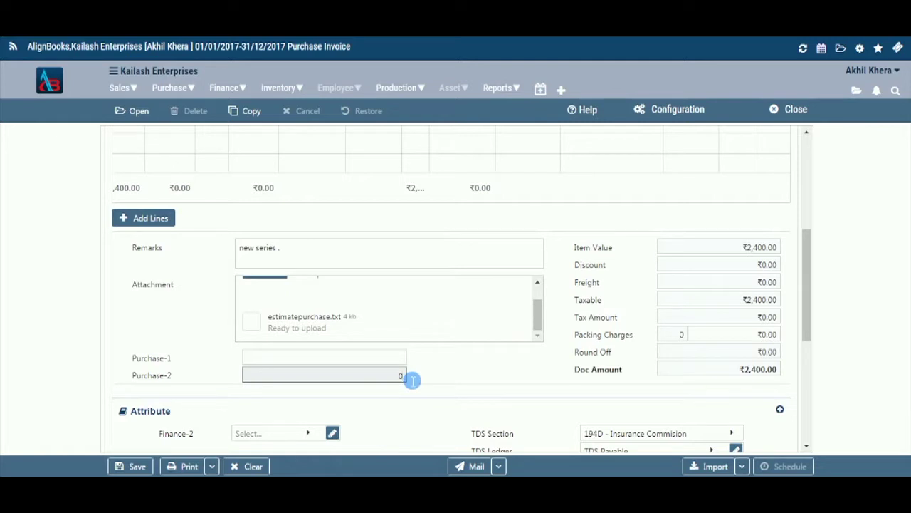
text(1200)
click(427, 374)
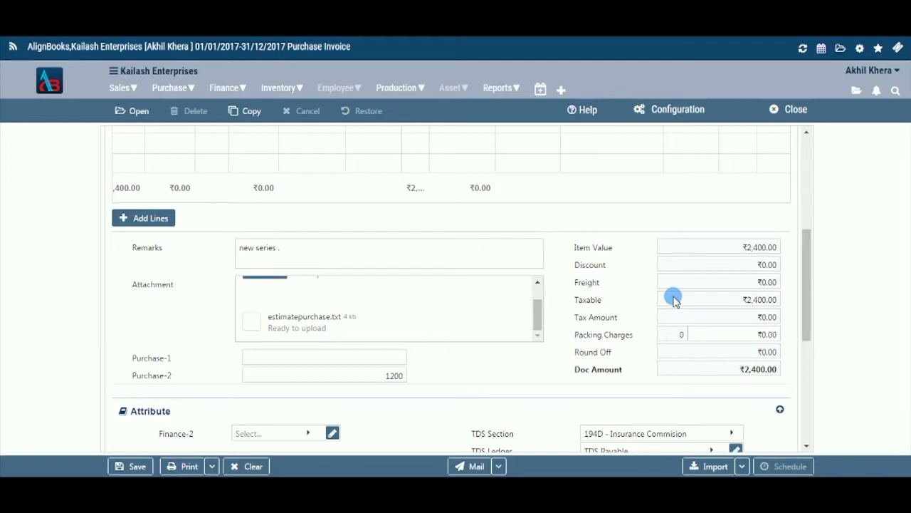
click(676, 335)
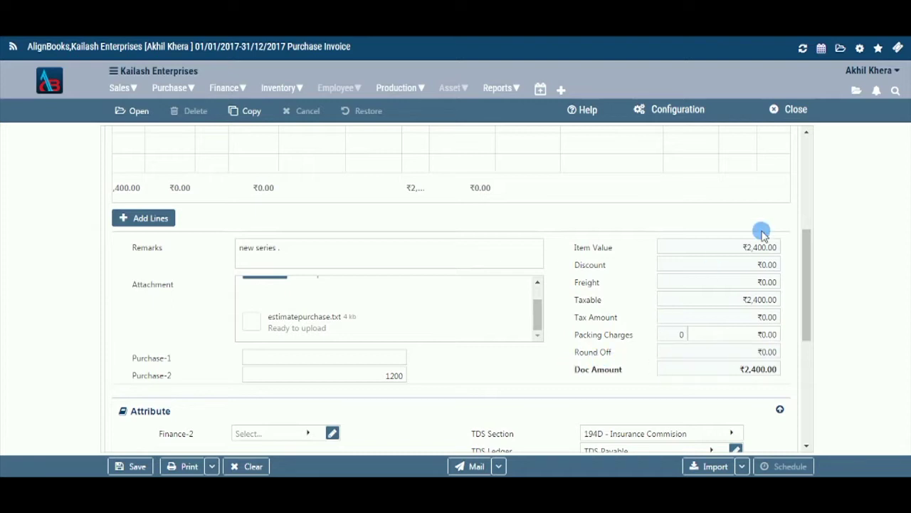
Choose TDS section 194D - Insurance Commision in the bill's attributes and check the TDS gross amount and rate.
drag(809, 287, 807, 335)
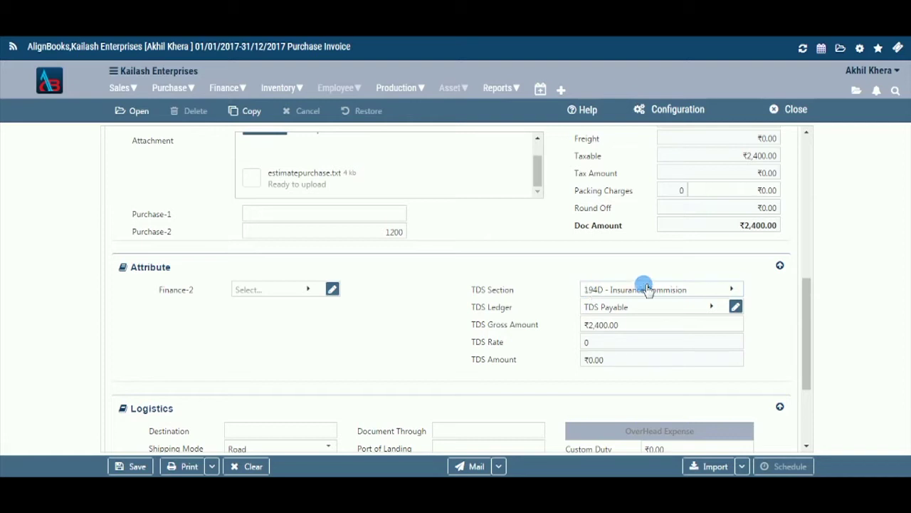
click(732, 289)
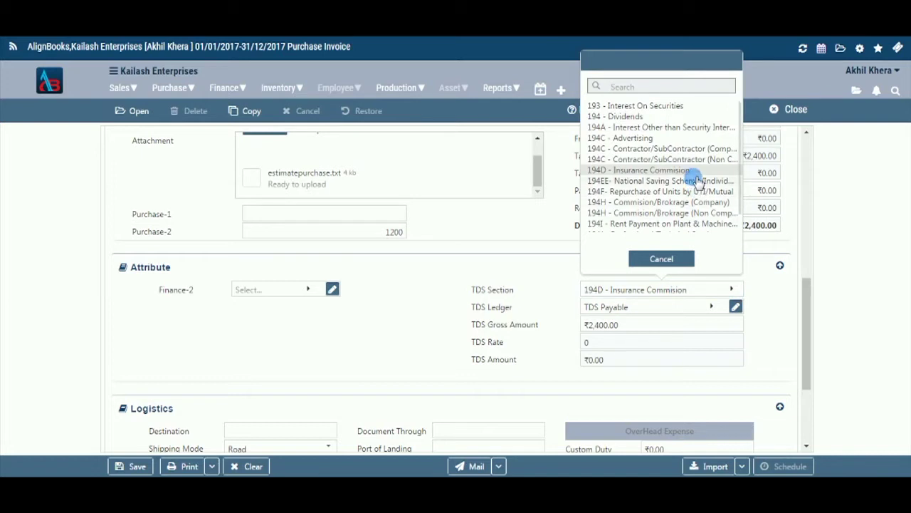
click(644, 170)
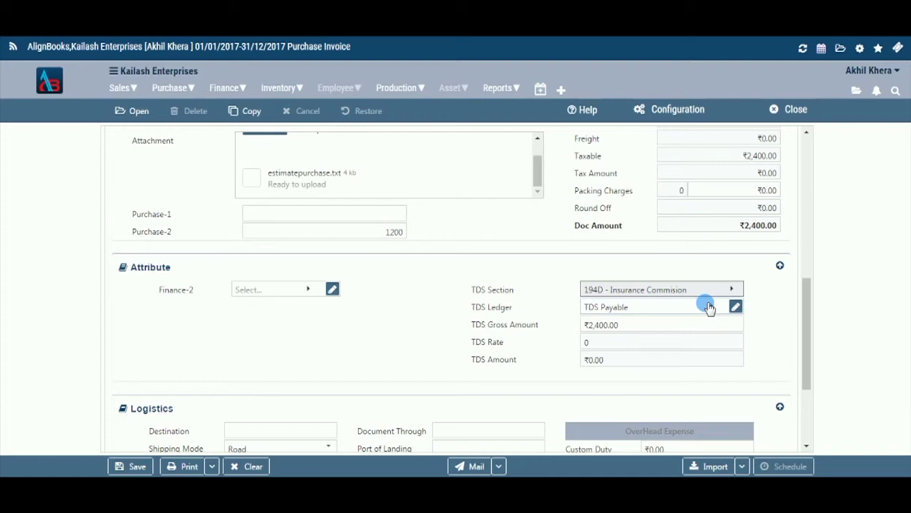
click(715, 329)
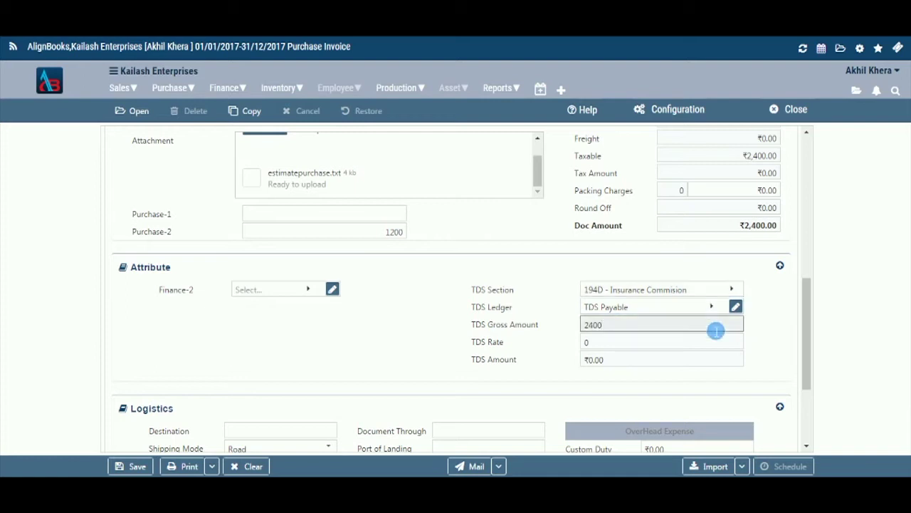
click(676, 342)
click(591, 342)
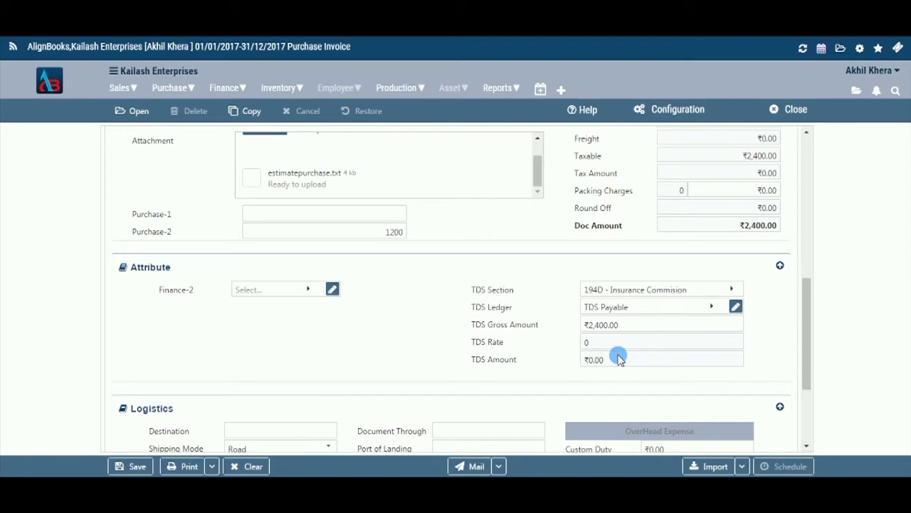
scroll(618, 358, down, 3)
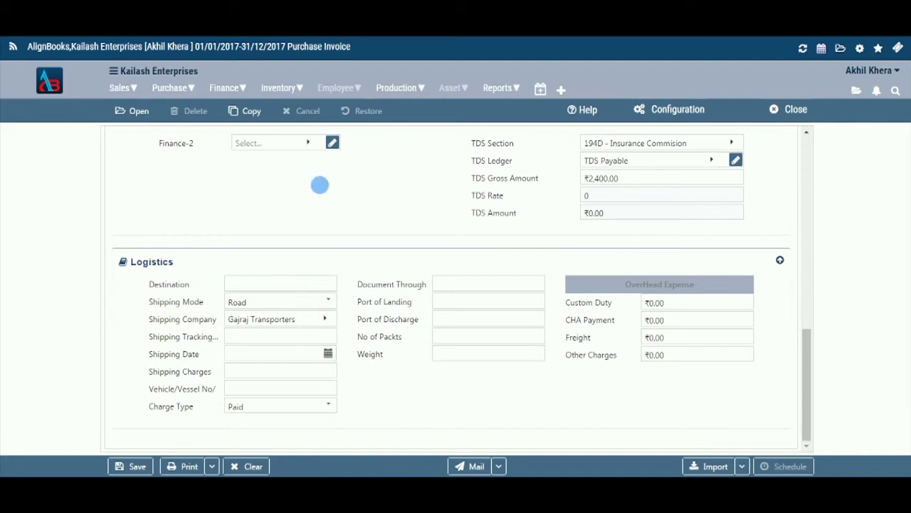
Set the logistics destination to Gurgaon and the shipping tracking number to 8522.
click(281, 283)
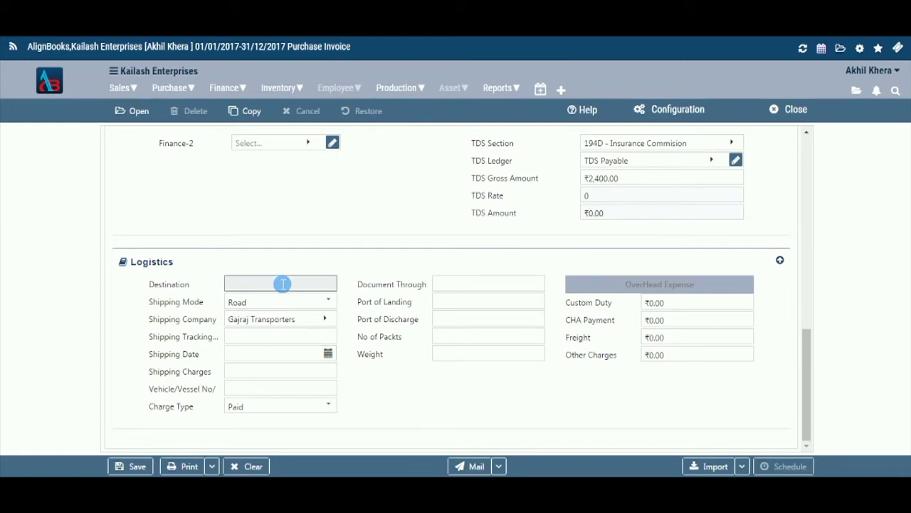
text(Gurgaon)
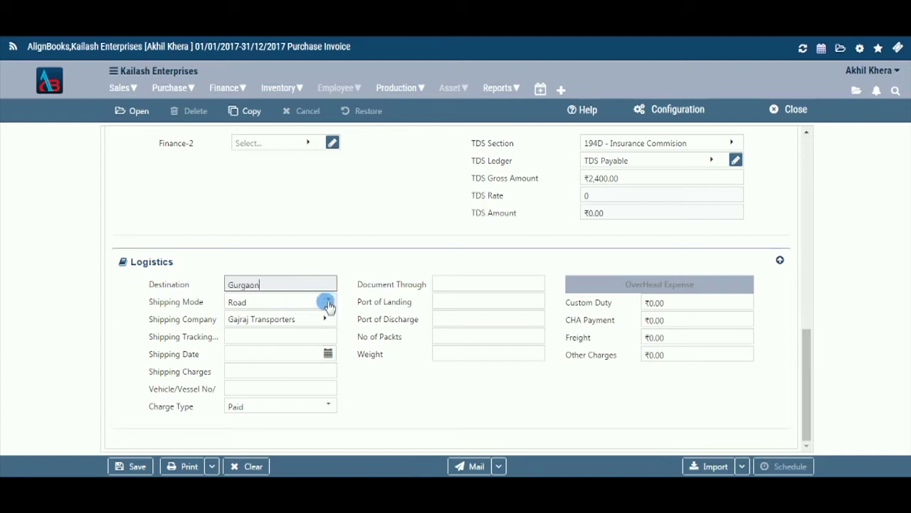
click(271, 322)
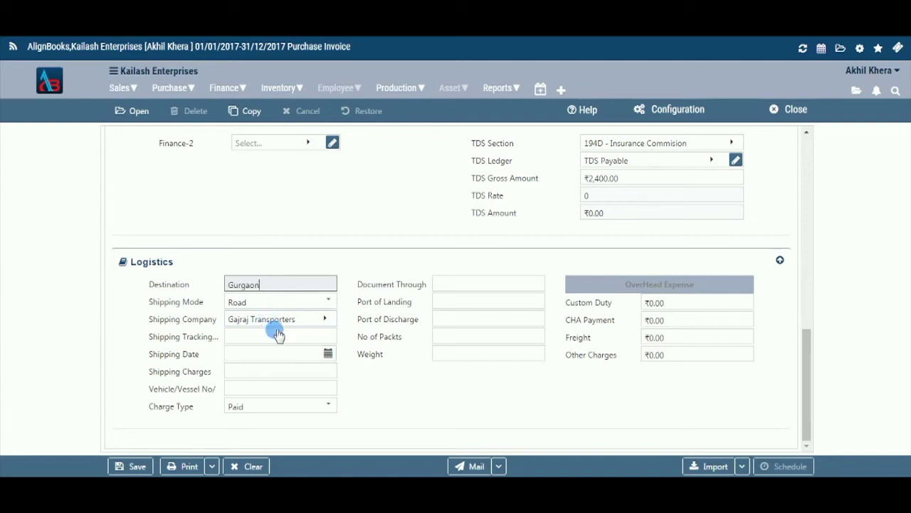
click(282, 338)
text(8522)
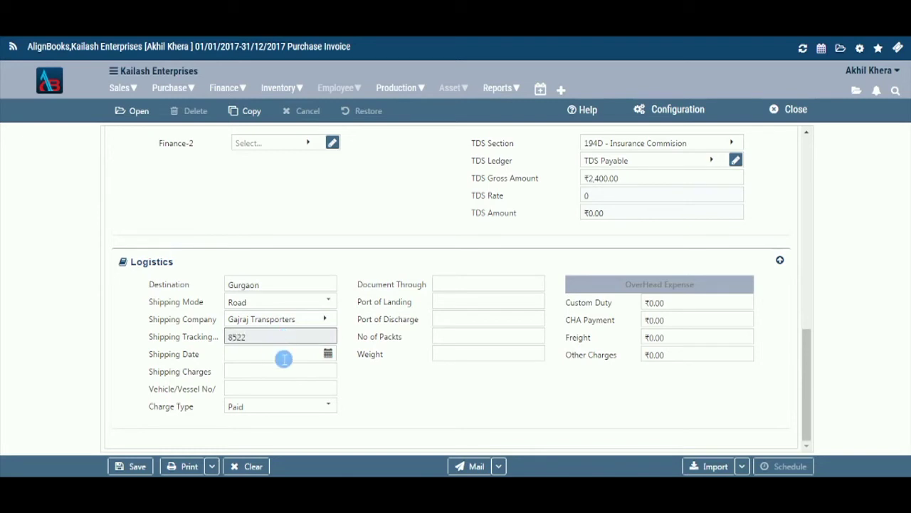
Enter the shipping date 15/06/2017, shipping charges of 15000 and vehicle/vessel number 9976 in the logistics details.
click(329, 354)
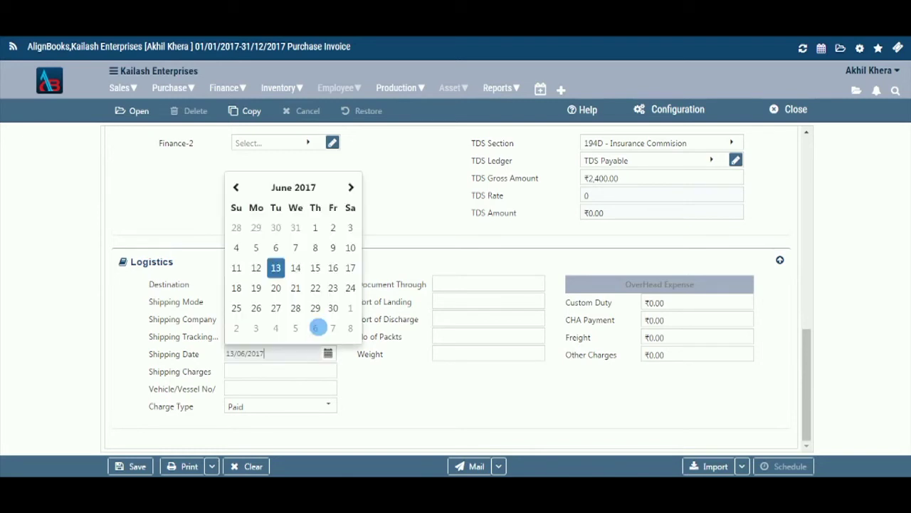
click(319, 267)
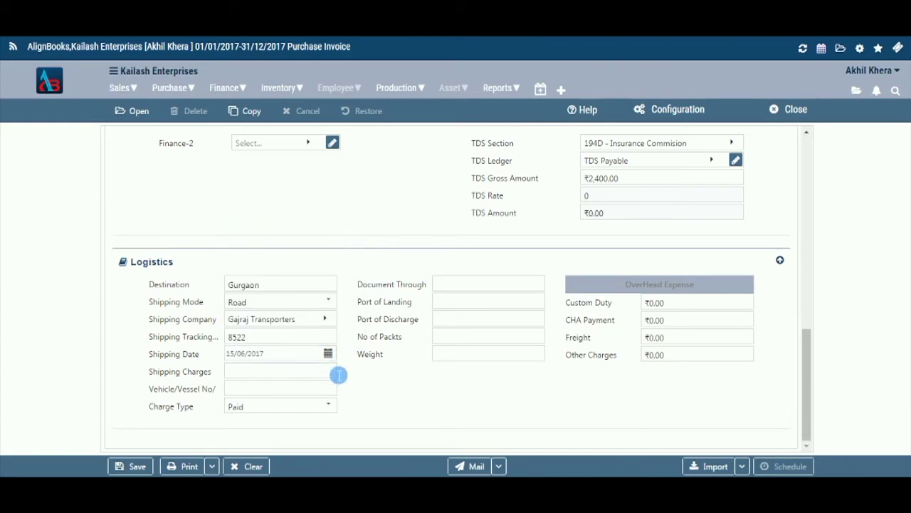
click(336, 375)
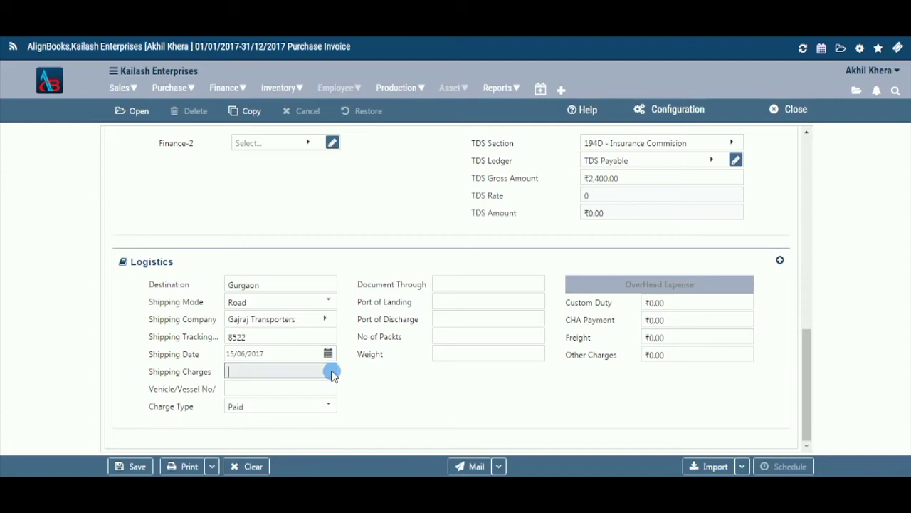
text(15000)
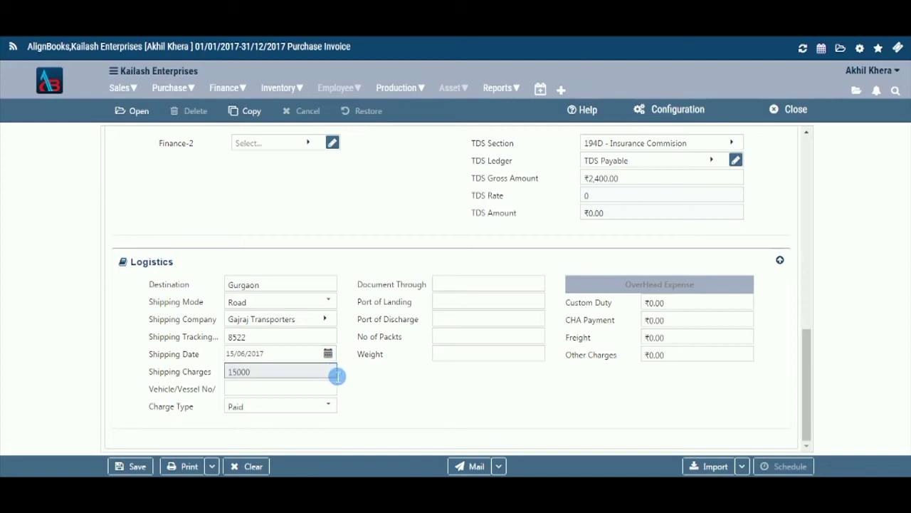
click(316, 391)
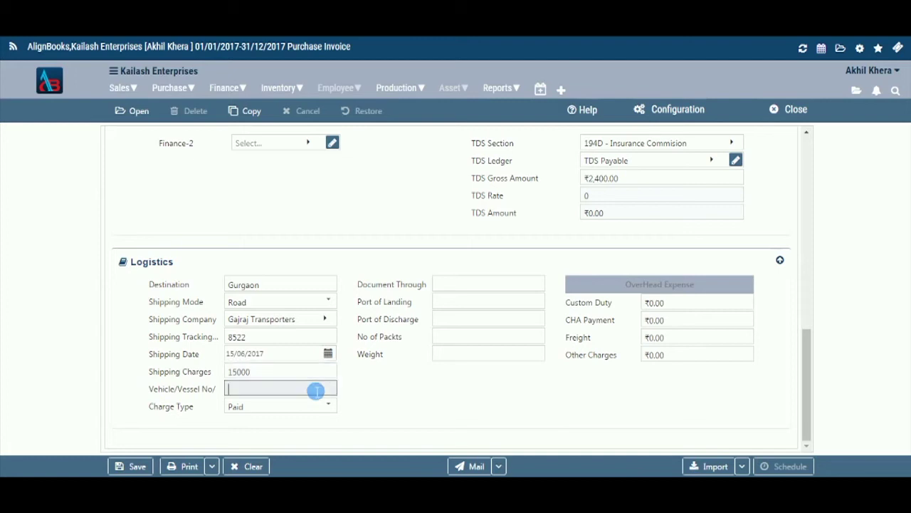
text(9976)
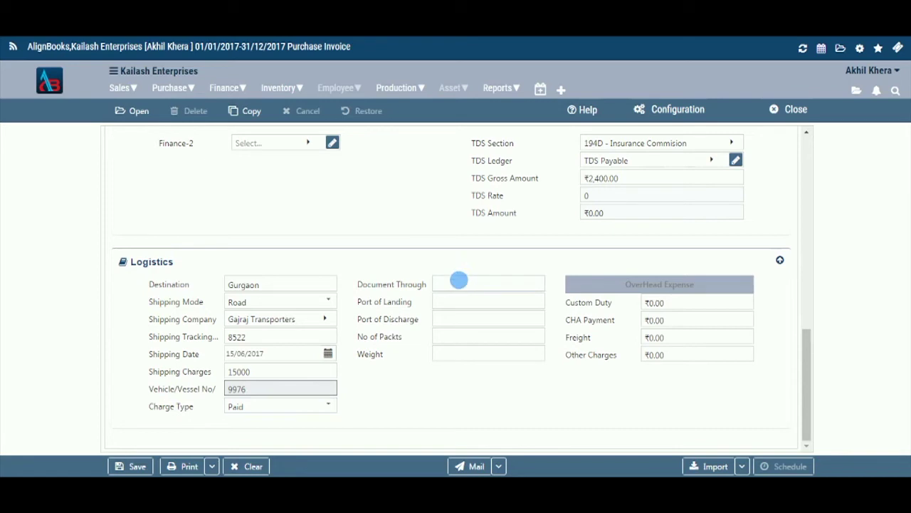
Fill in the document details with Document Through level 1, Port of Landing Gurgaon and Port of Discharge Nehru Place.
click(463, 285)
text(level 1)
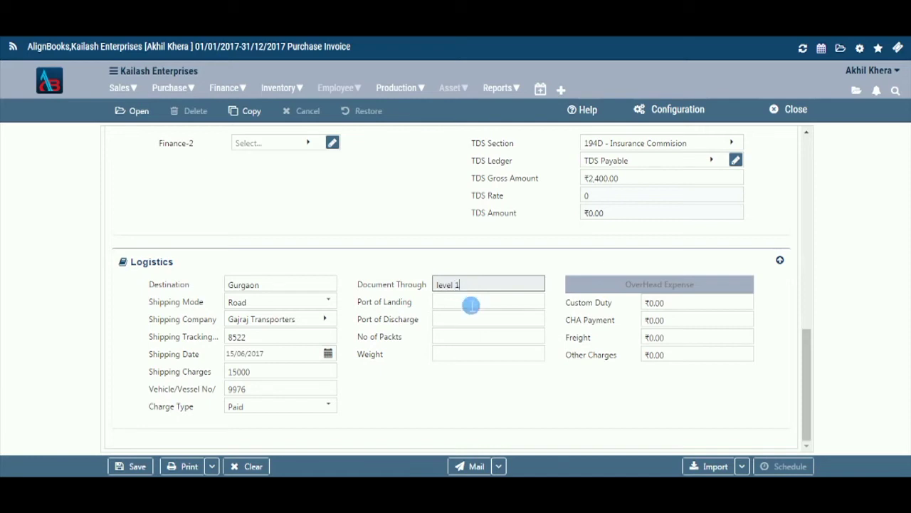
click(470, 303)
text(Gurgaon)
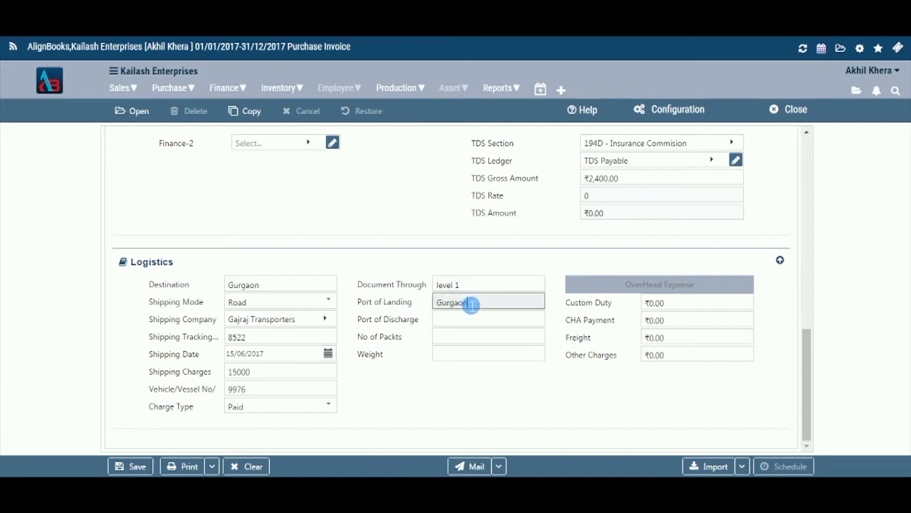
key(Tab)
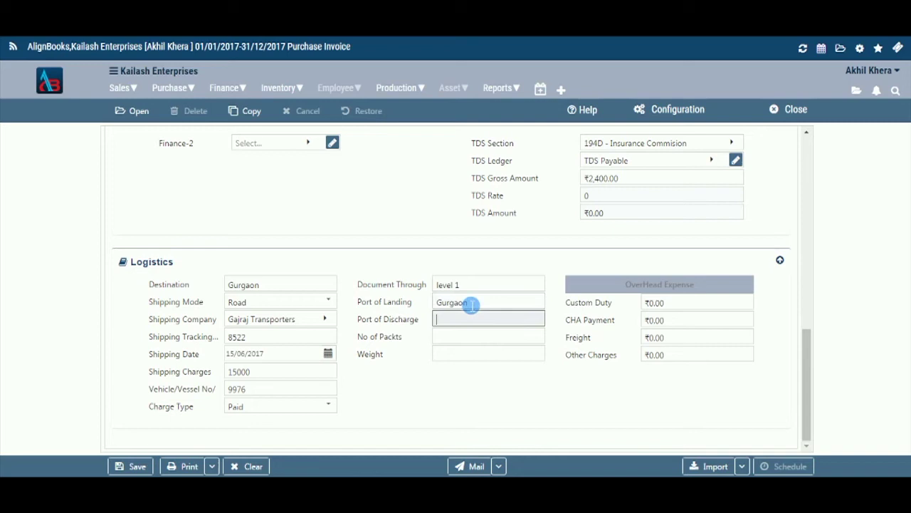
text(Nehru Place)
key(Tab)
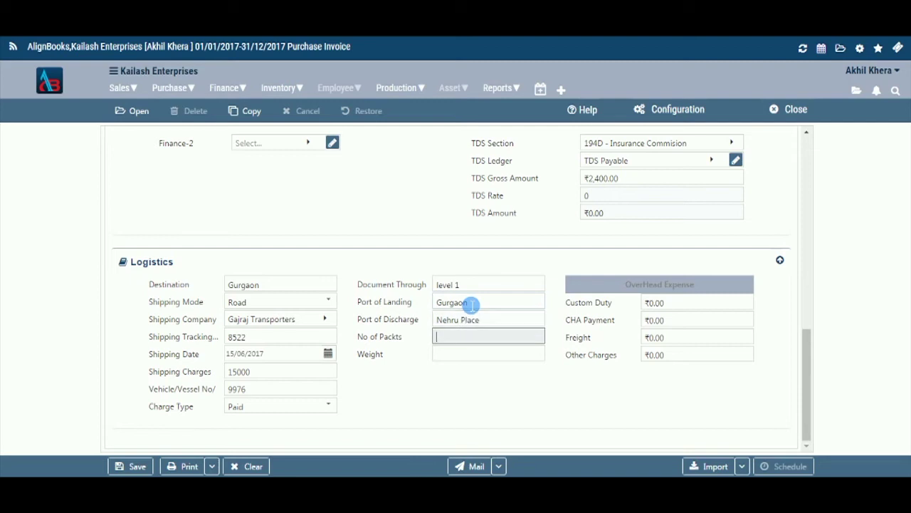
Set the number of packets to 4 and the weight to 890, and save the purchase bill.
text(4)
key(Tab)
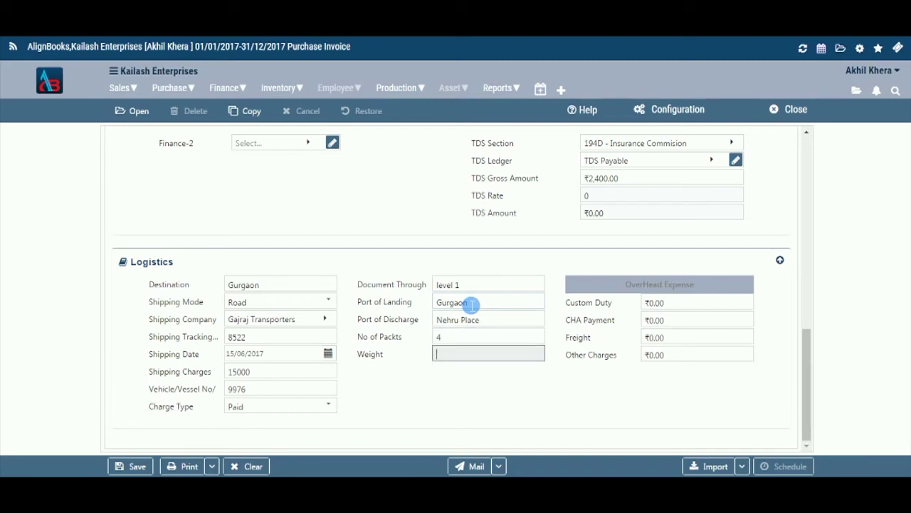
text(890)
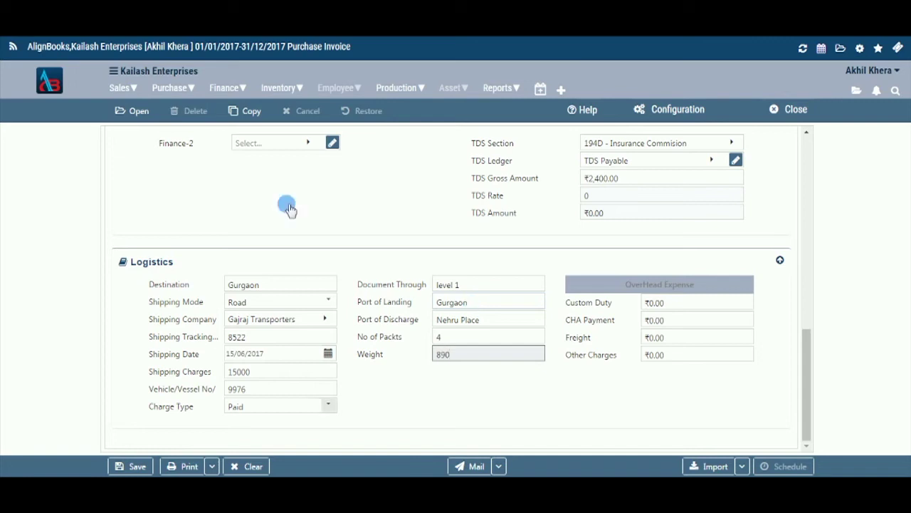
click(146, 468)
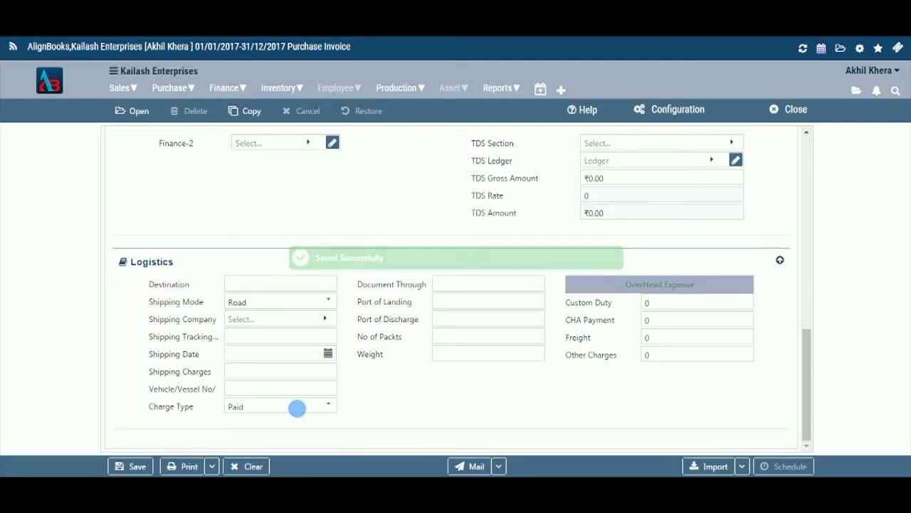
click(213, 466)
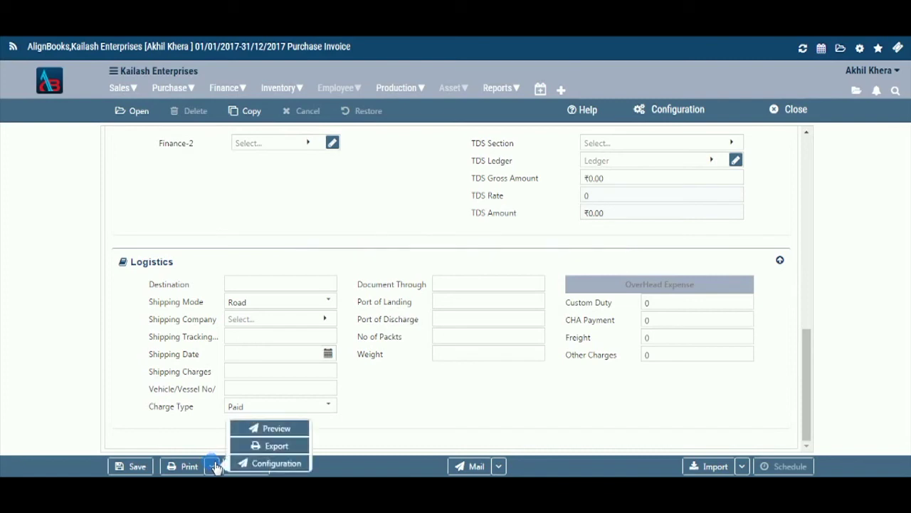
click(329, 427)
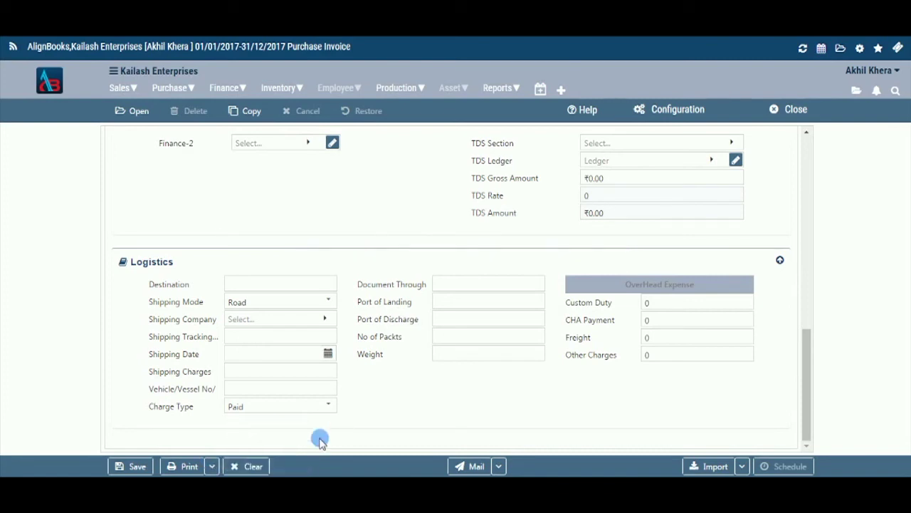
click(499, 466)
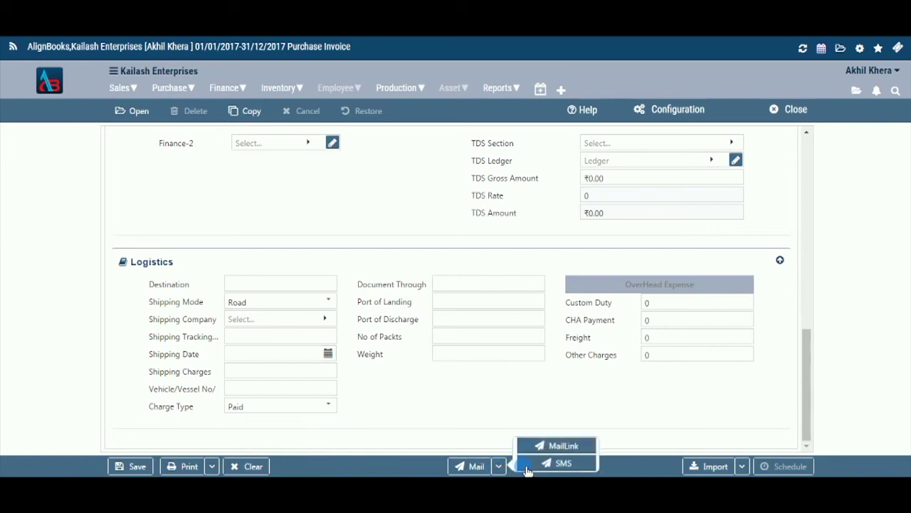
click(470, 431)
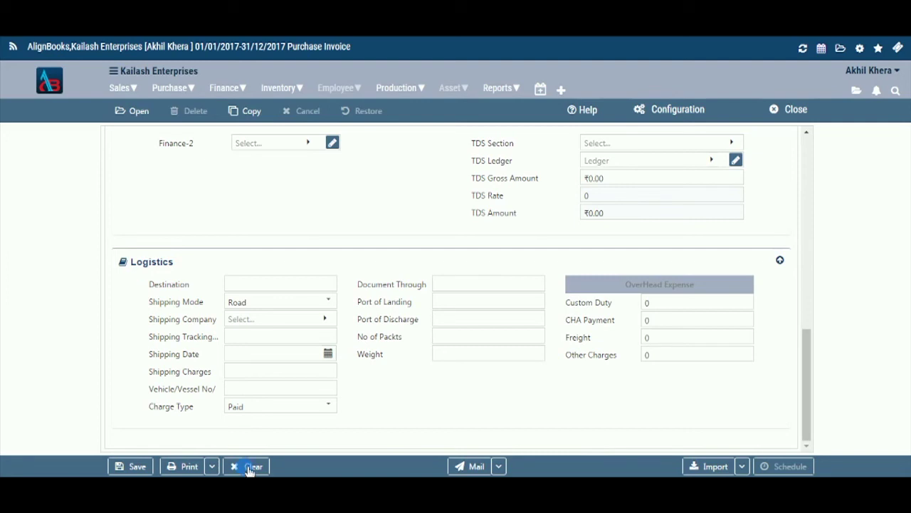
click(742, 465)
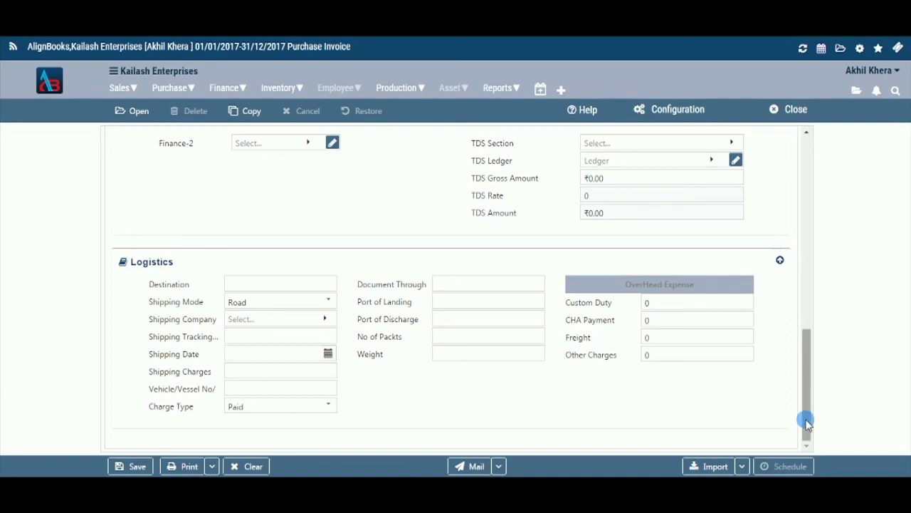
List the saved purchase bills for the Gurgaon location without saving the blank form, and view the bills available to copy from.
click(130, 112)
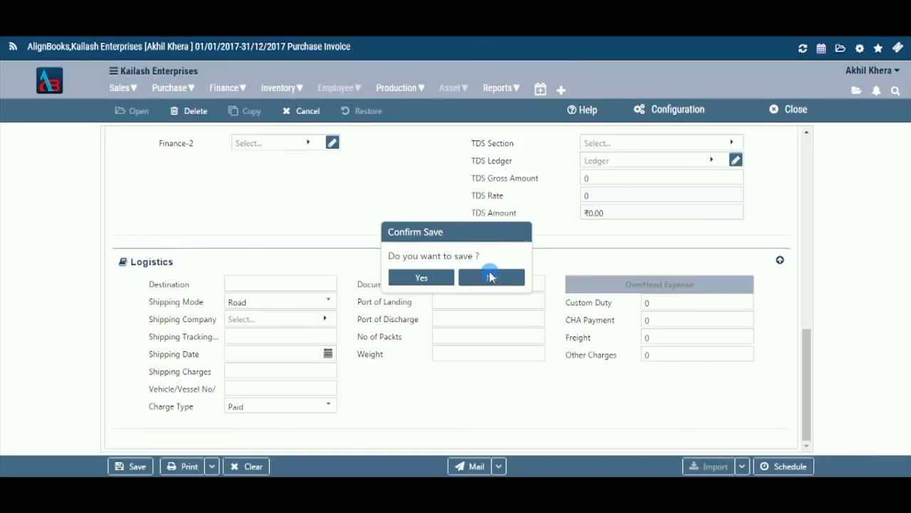
click(491, 277)
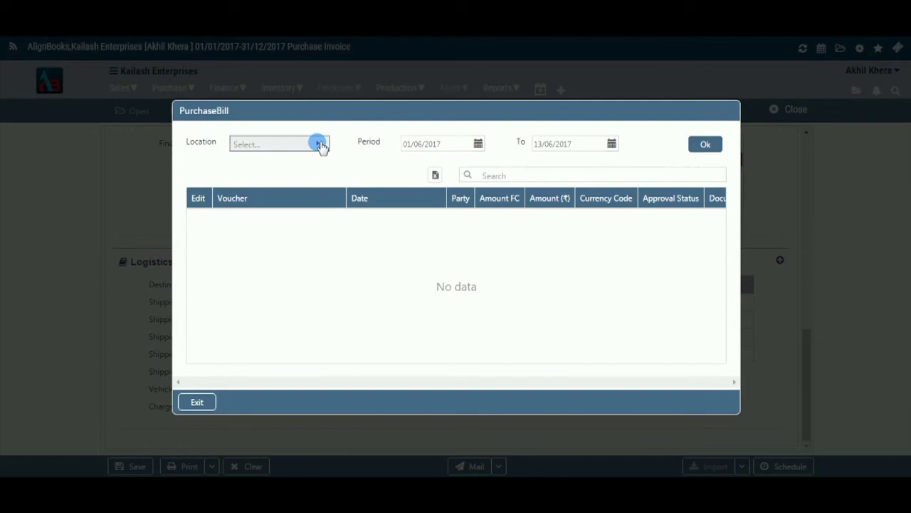
click(320, 145)
click(292, 224)
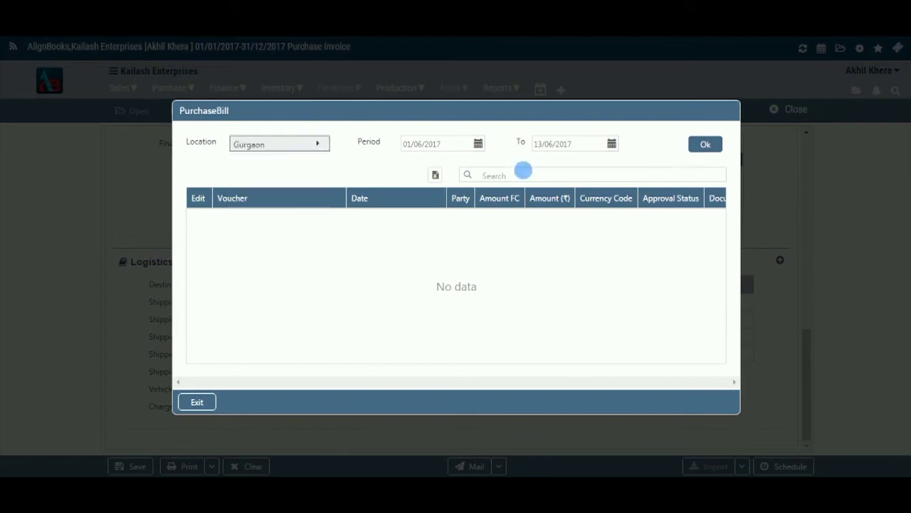
click(703, 146)
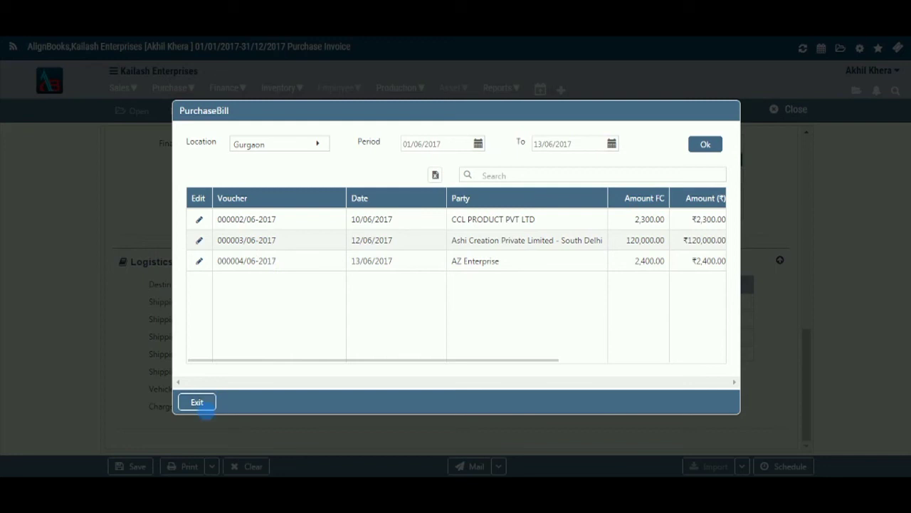
click(210, 400)
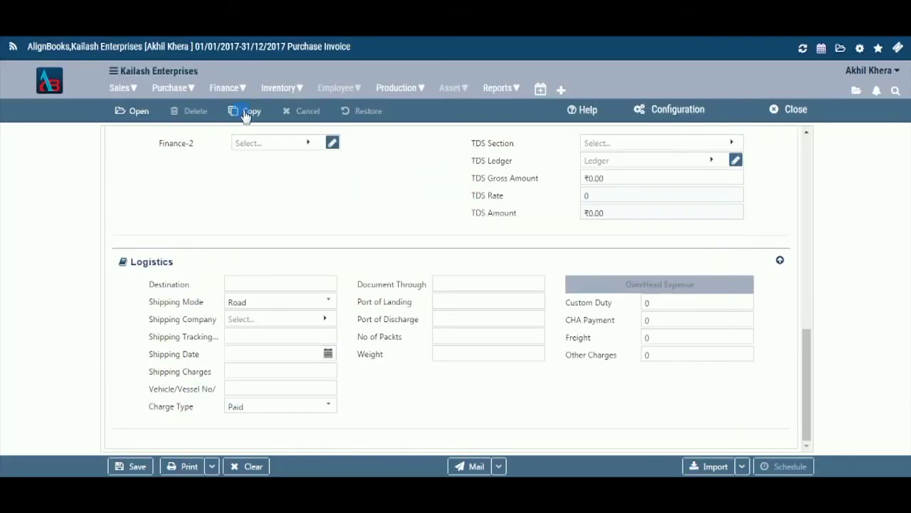
click(242, 111)
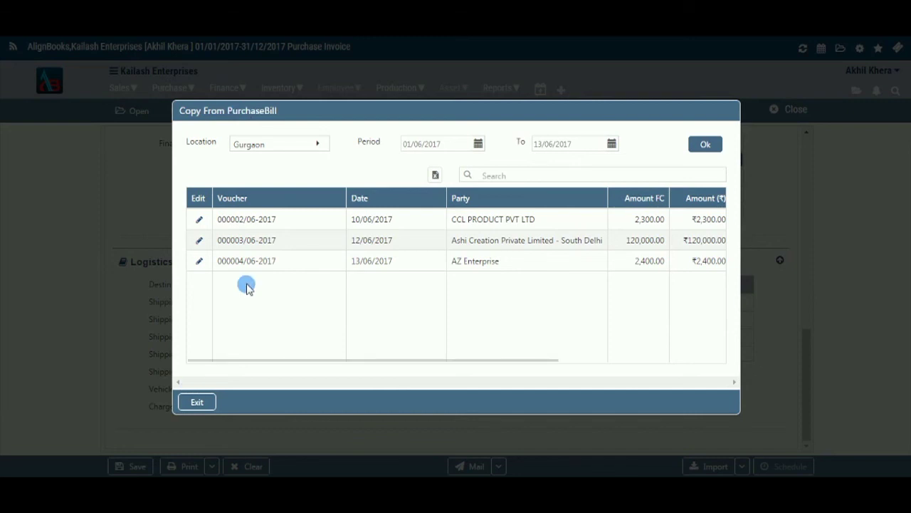
click(205, 402)
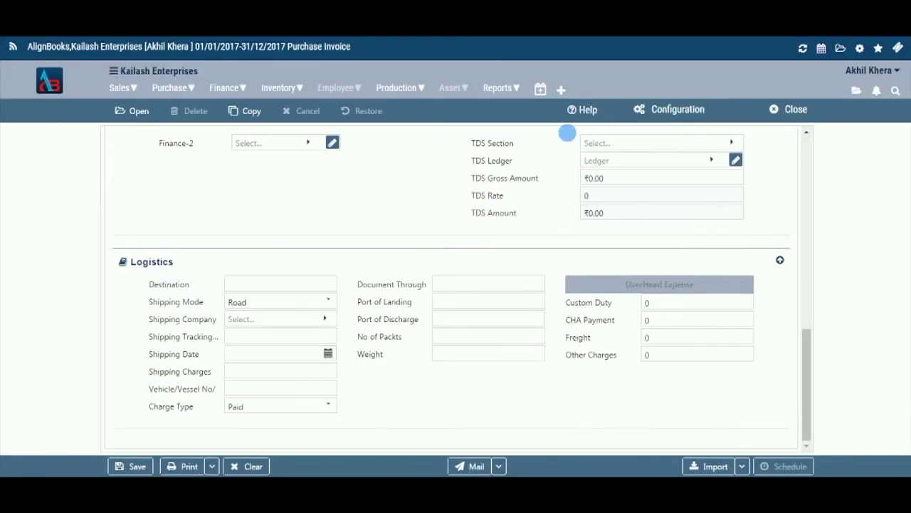